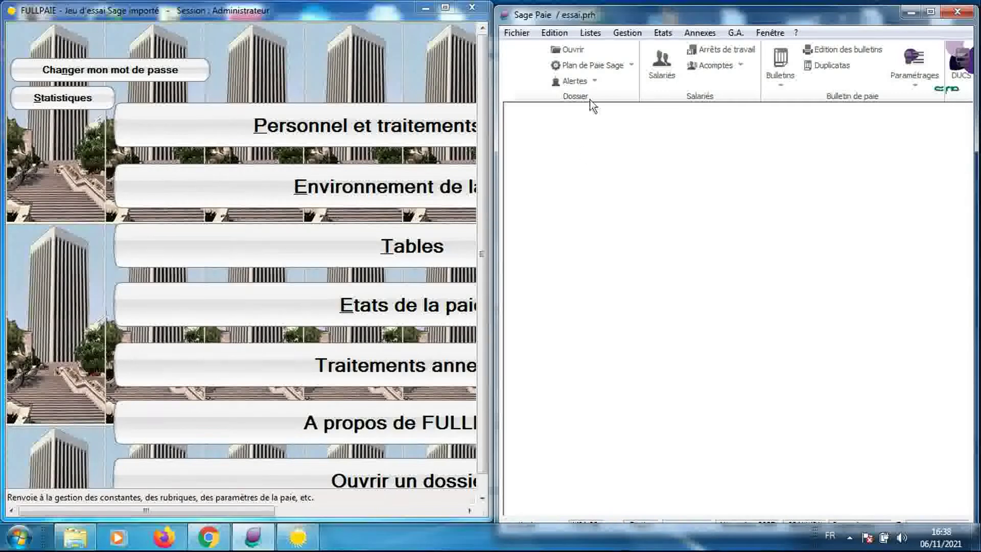
Open the list of constants in Sage Paie and the payroll constants declaration (Constantes de la paie) in FULLPAIE.
{"action": "left_click", "coordinate": [590, 34]}
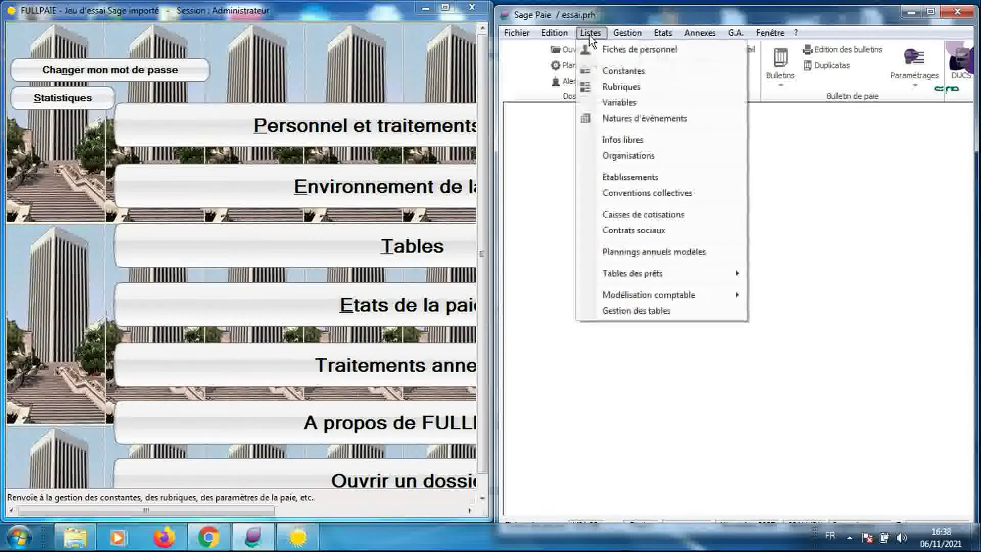
{"action": "left_click", "coordinate": [599, 70]}
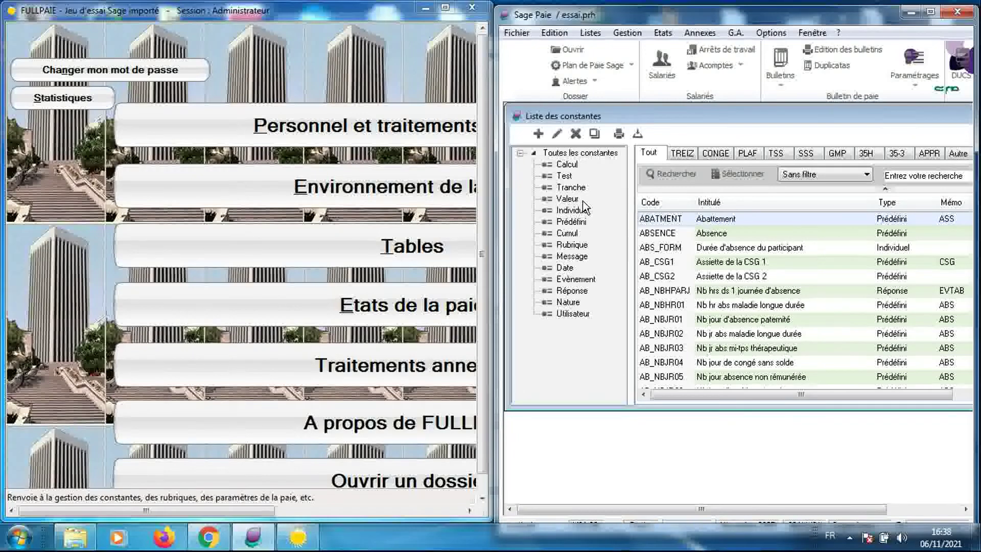
{"action": "left_click", "coordinate": [400, 79]}
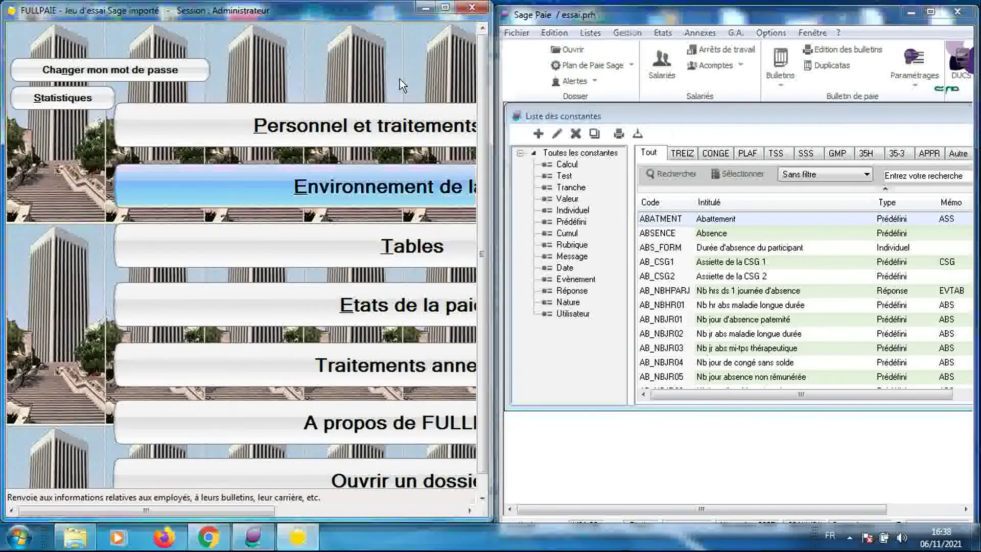
{"action": "left_click", "coordinate": [363, 189]}
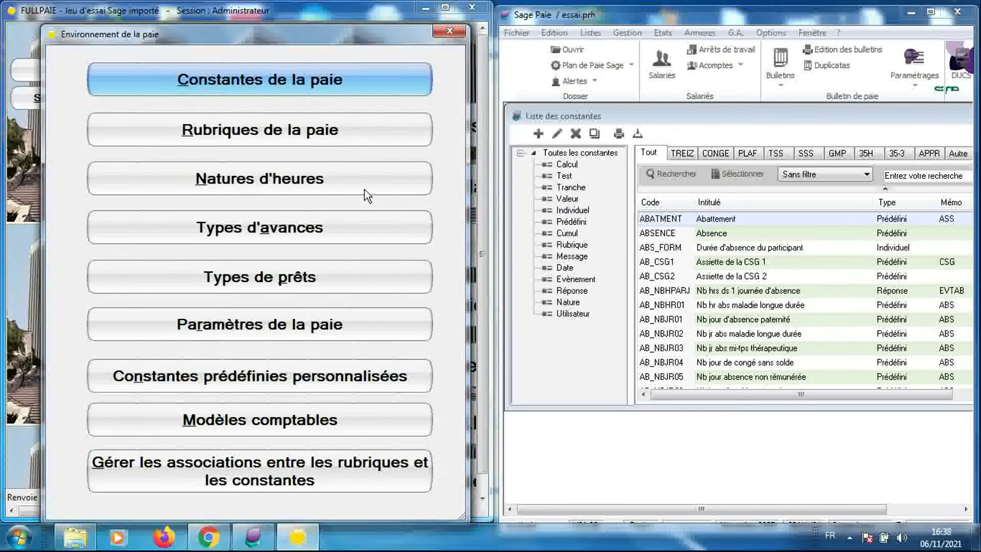
{"action": "left_click", "coordinate": [350, 84]}
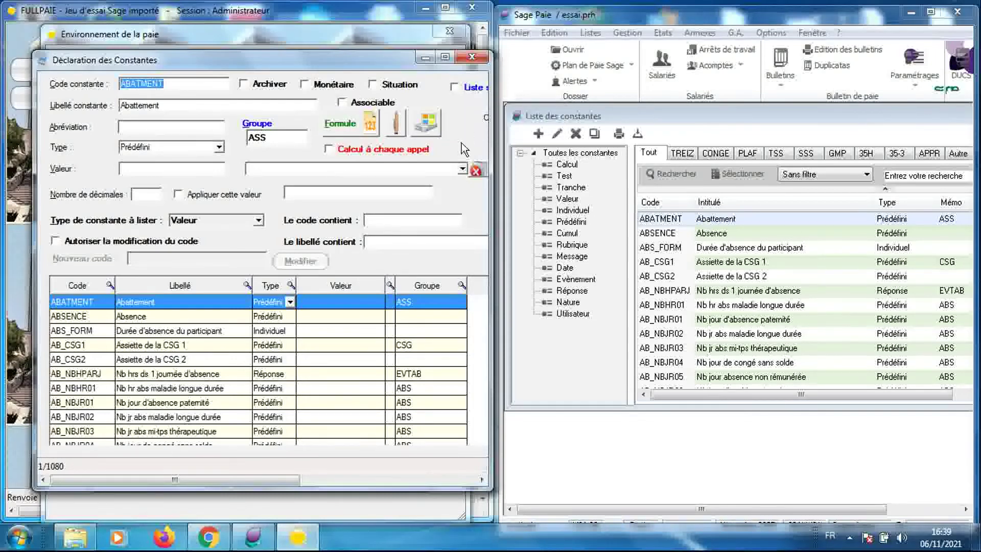
Look through the constants ABATMENT, ABS_FORM, AB_CSG2 and AB_NBHPARJ in the FULLPAIE constants declaration.
{"action": "left_click", "coordinate": [203, 306]}
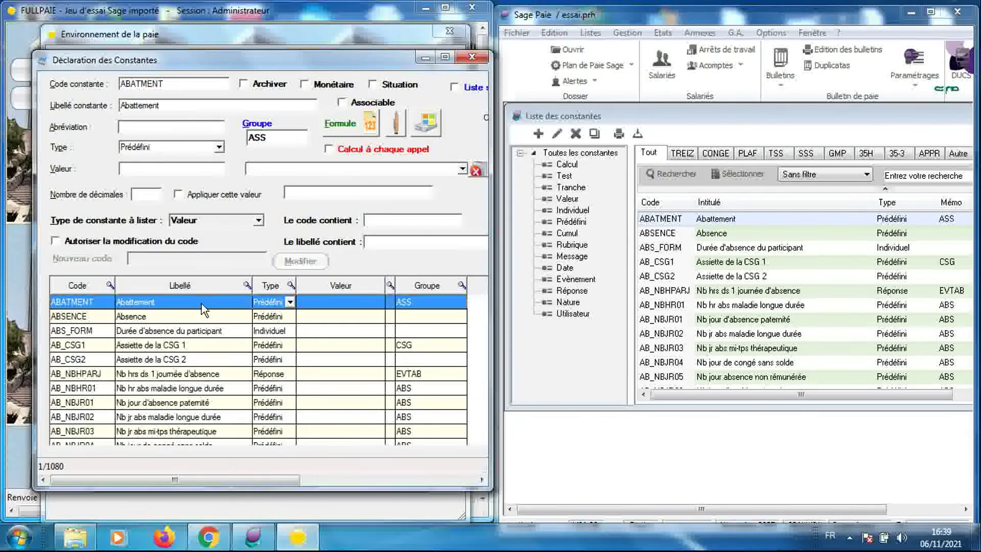
{"action": "left_click", "coordinate": [192, 330]}
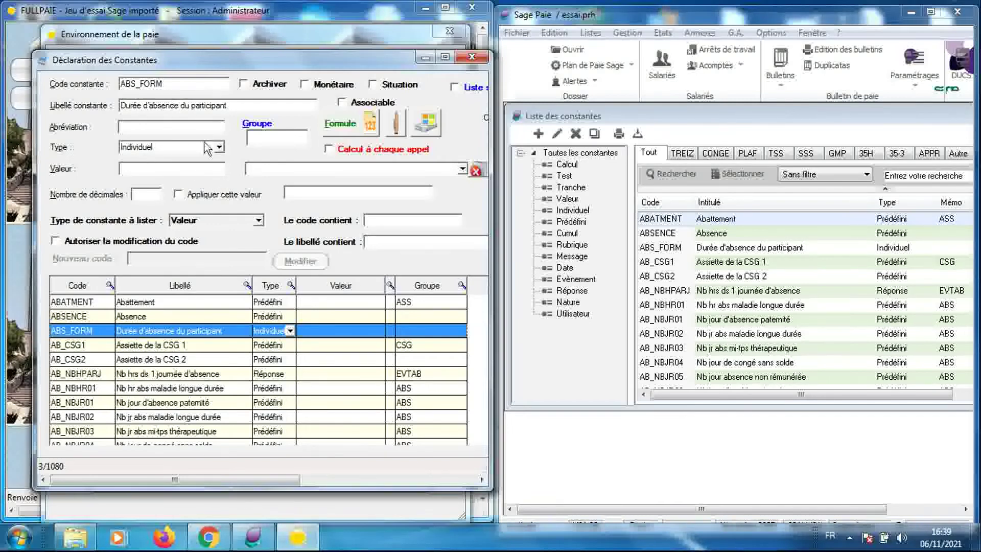
{"action": "left_click", "coordinate": [171, 359]}
{"action": "left_click", "coordinate": [170, 378]}
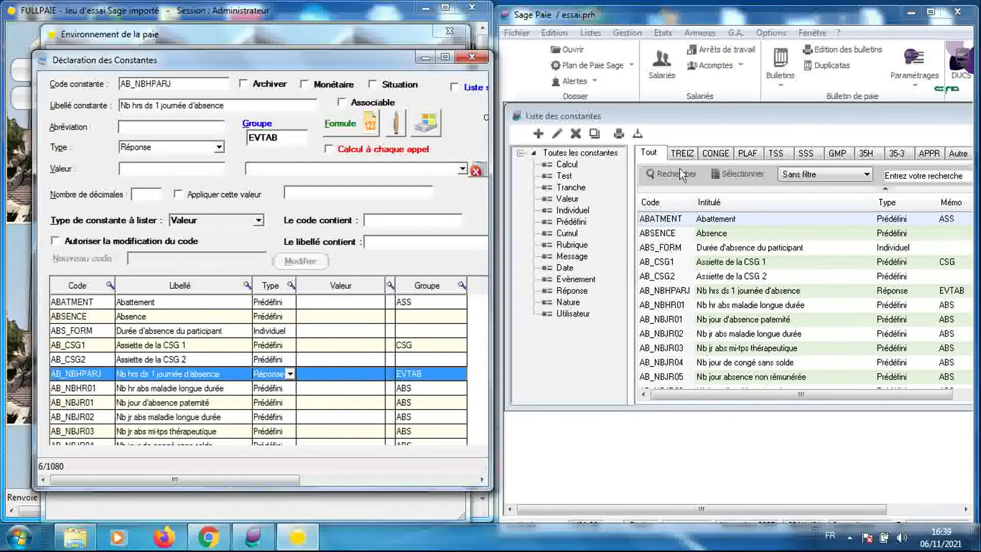
Switch to Sage Paie, restrict the constants list to the Calcul type and select AC_BRUT.
{"action": "left_click", "coordinate": [676, 120]}
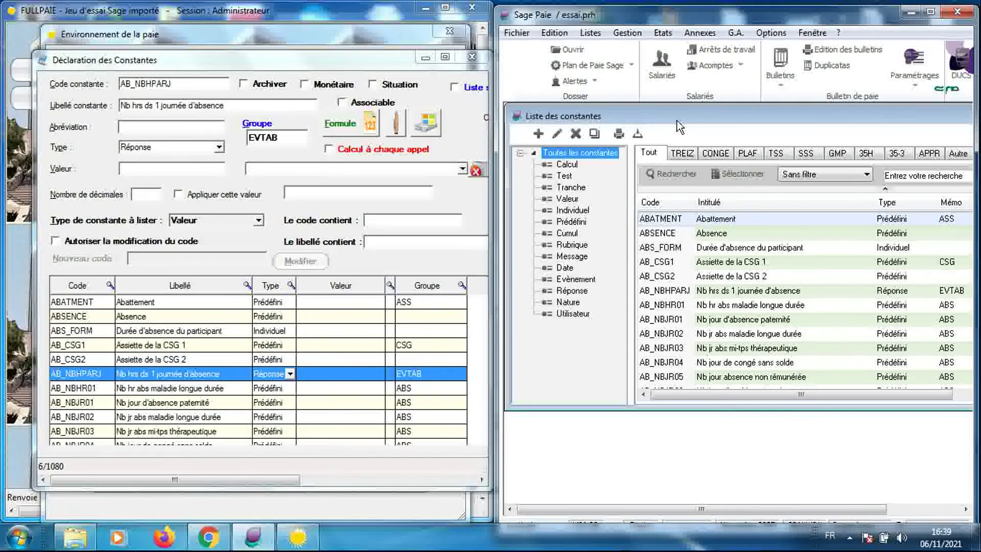
{"action": "left_click", "coordinate": [568, 164]}
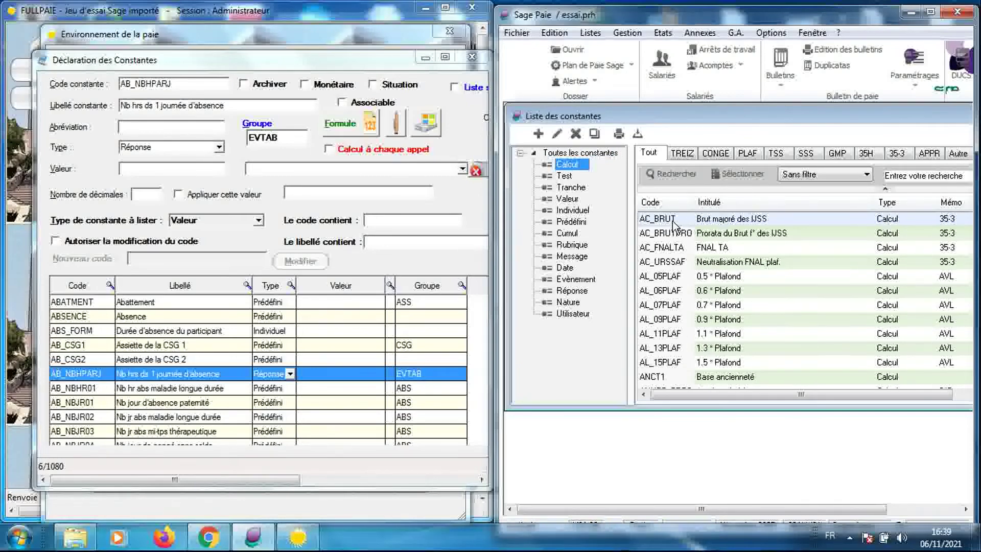
{"action": "left_click", "coordinate": [674, 225]}
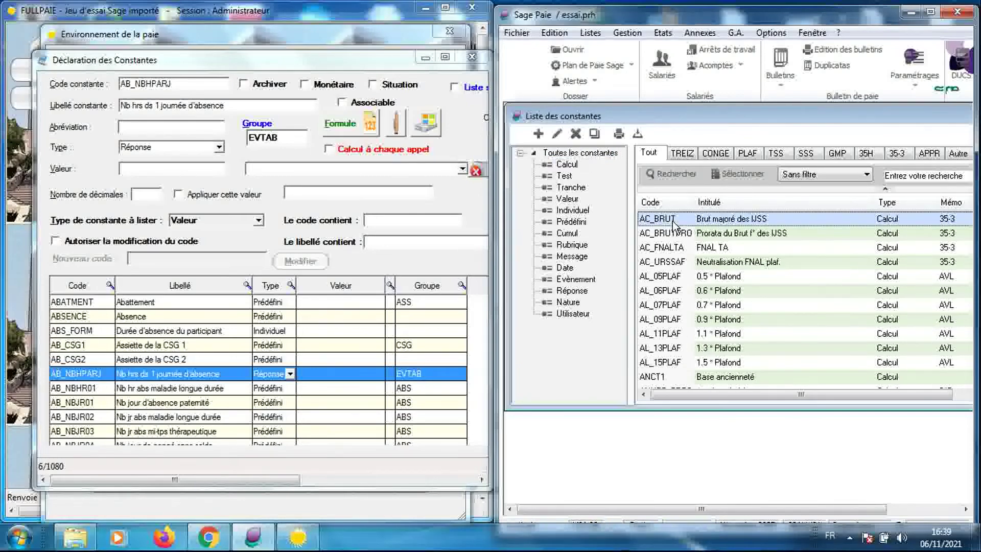
In FULLPAIE, list only the constants of type Arithmétique and select AC_BRUT.
{"action": "left_click", "coordinate": [258, 221]}
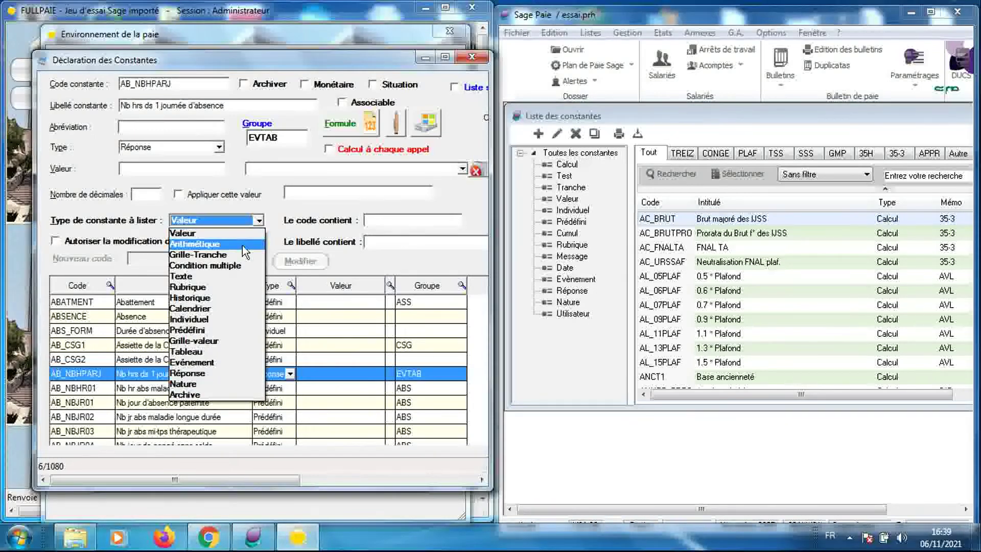
{"action": "left_click", "coordinate": [245, 244]}
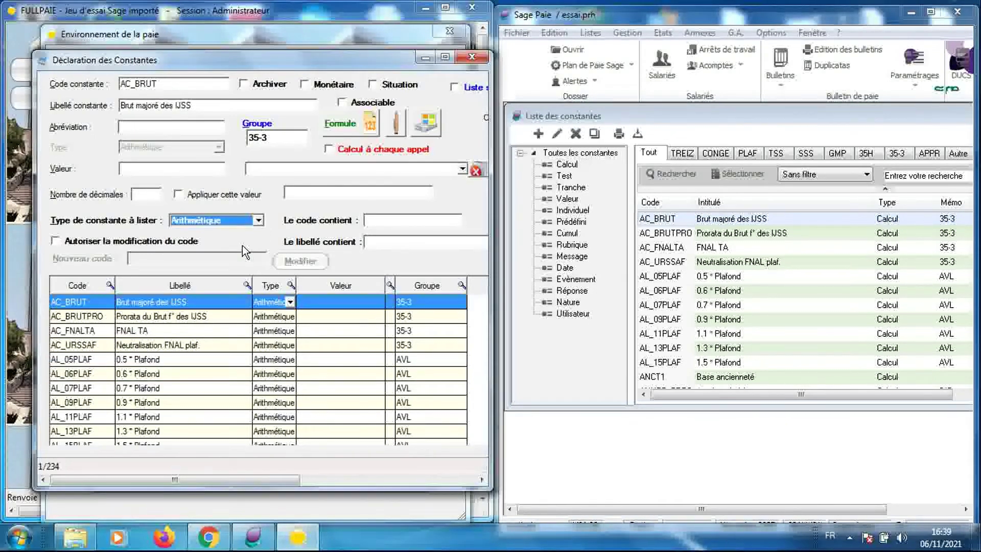
{"action": "left_click", "coordinate": [225, 306]}
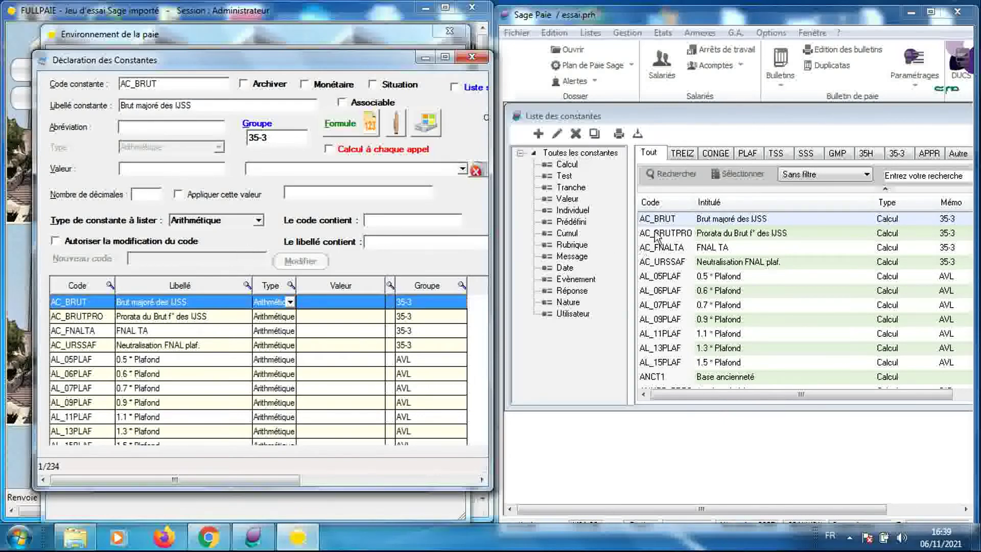
Open the AC_BRUT calculation in Sage Paie and its formula in FULLPAIE, narrowing the formula window so both are visible.
{"action": "left_click", "coordinate": [668, 224]}
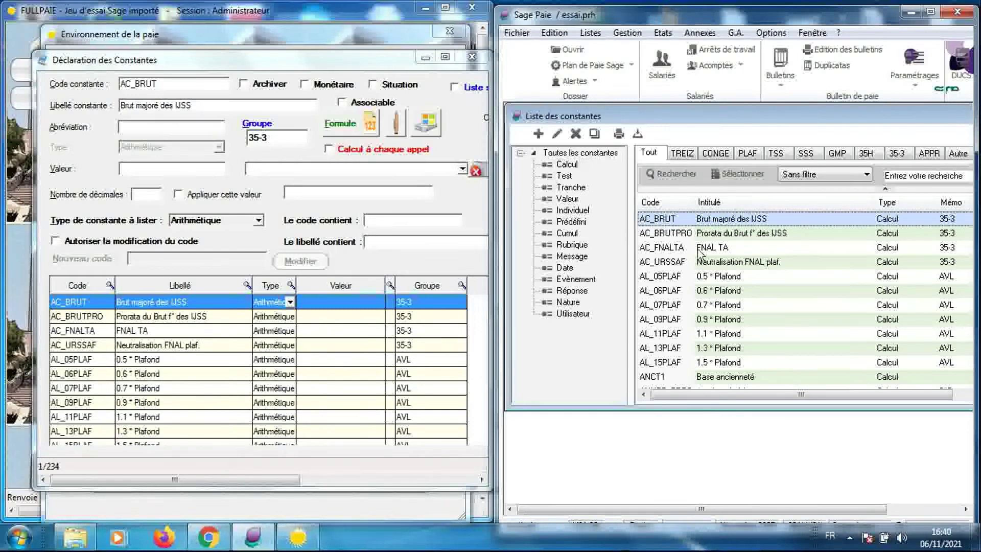
{"action": "double_click", "coordinate": [718, 223]}
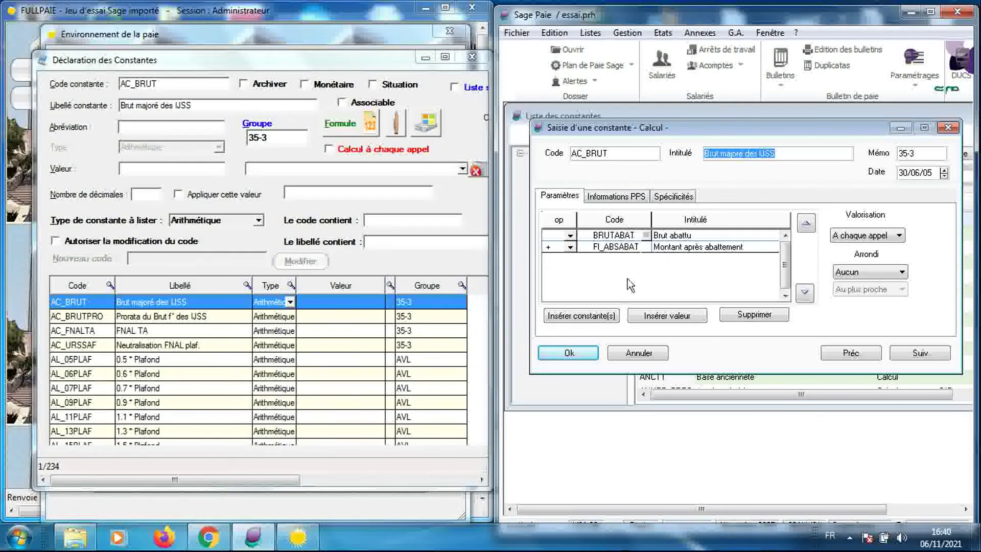
{"action": "left_click", "coordinate": [227, 309]}
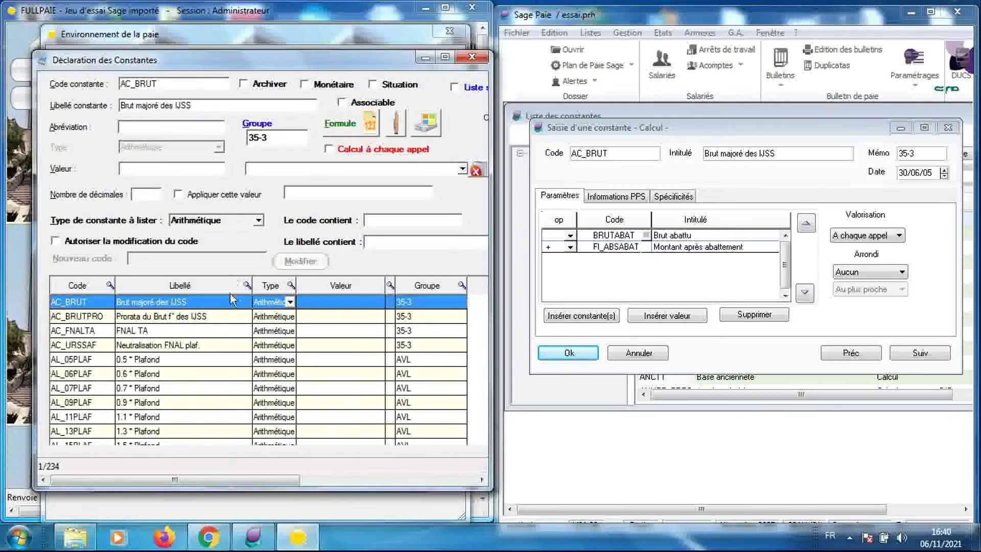
{"action": "double_click", "coordinate": [235, 308]}
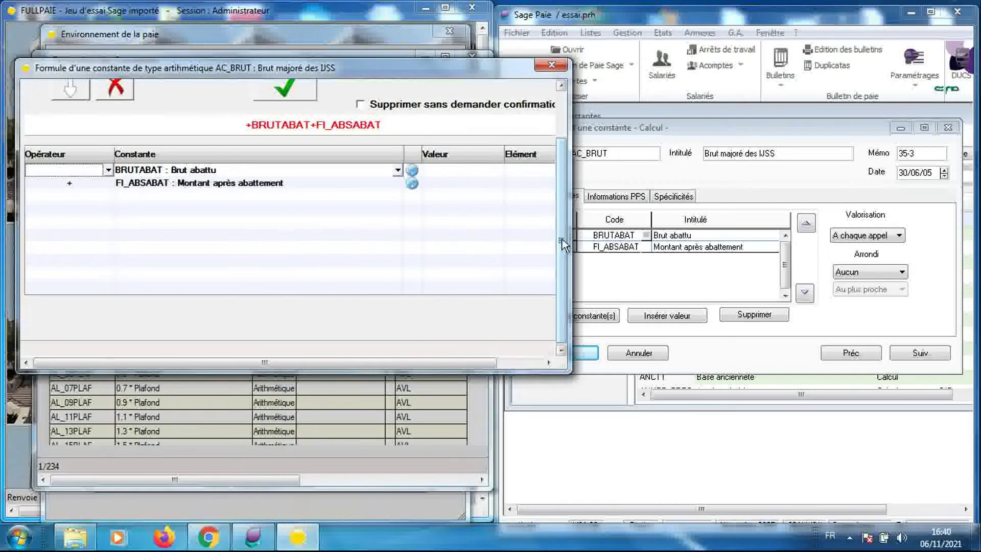
{"action": "left_click_drag", "start_coordinate": [562, 241], "coordinate": [486, 177]}
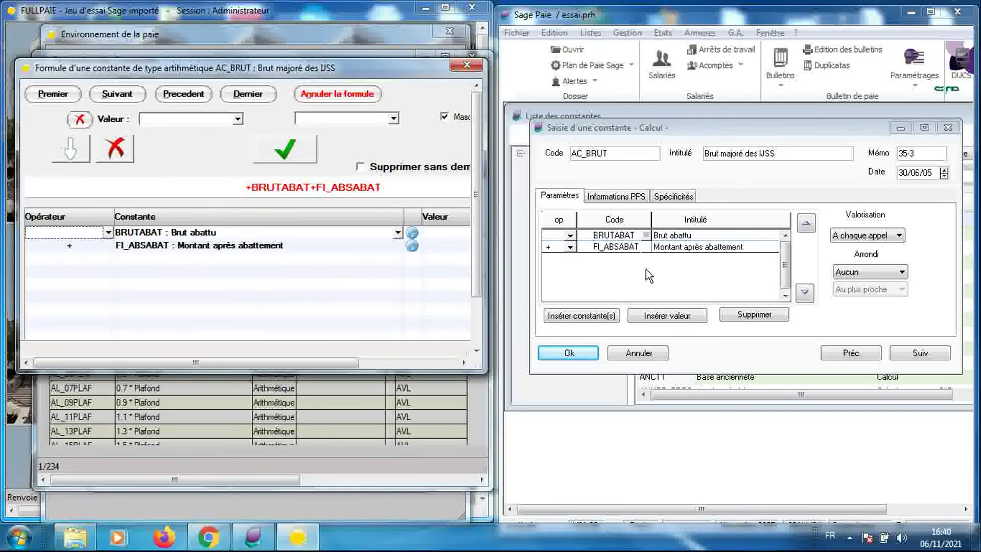
Compare the operators available for the FI_ABSABAT line of the AC_BRUT formula in Sage Paie and FULLPAIE.
{"action": "left_click", "coordinate": [570, 249]}
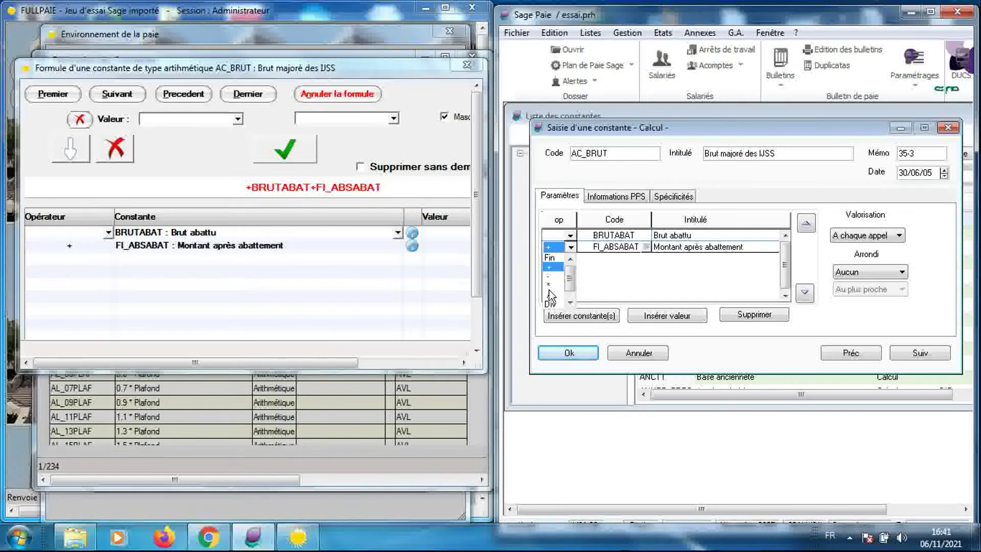
{"action": "left_click", "coordinate": [569, 302]}
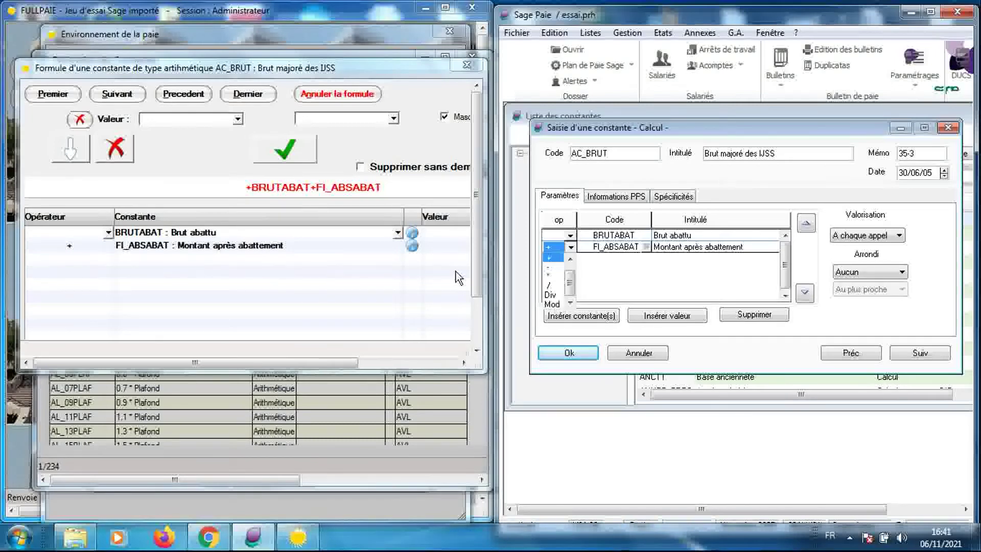
{"action": "left_click", "coordinate": [106, 247]}
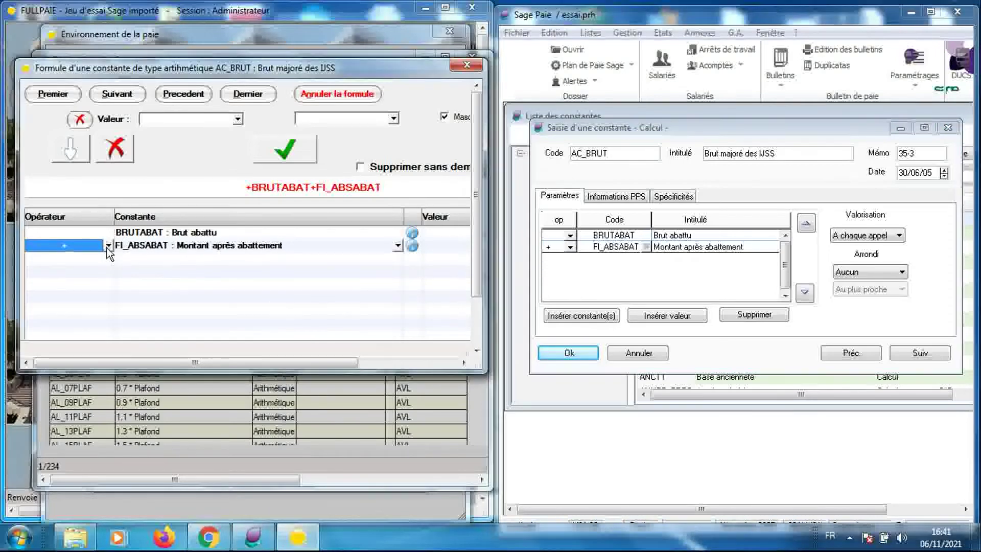
{"action": "left_click", "coordinate": [109, 247]}
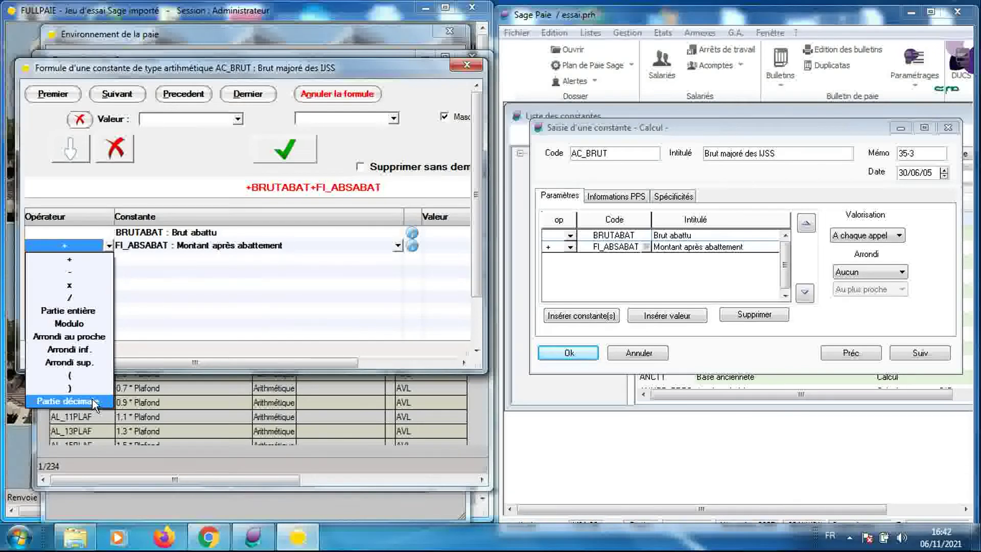
{"action": "left_click", "coordinate": [572, 248]}
{"action": "left_click", "coordinate": [573, 248]}
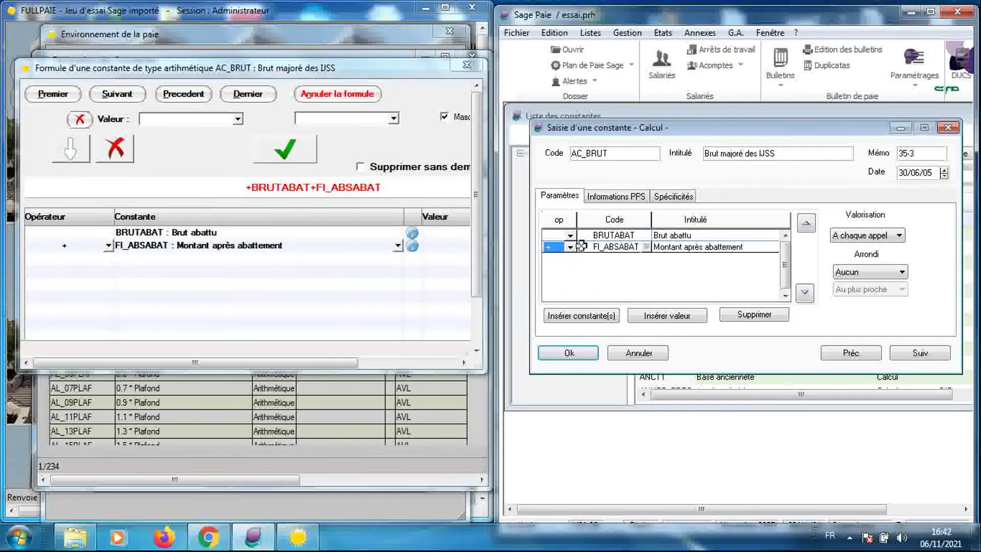
Examine the rounding (Arrondi) options offered for the AC_BRUT constant in Sage Paie.
{"action": "left_click", "coordinate": [903, 275]}
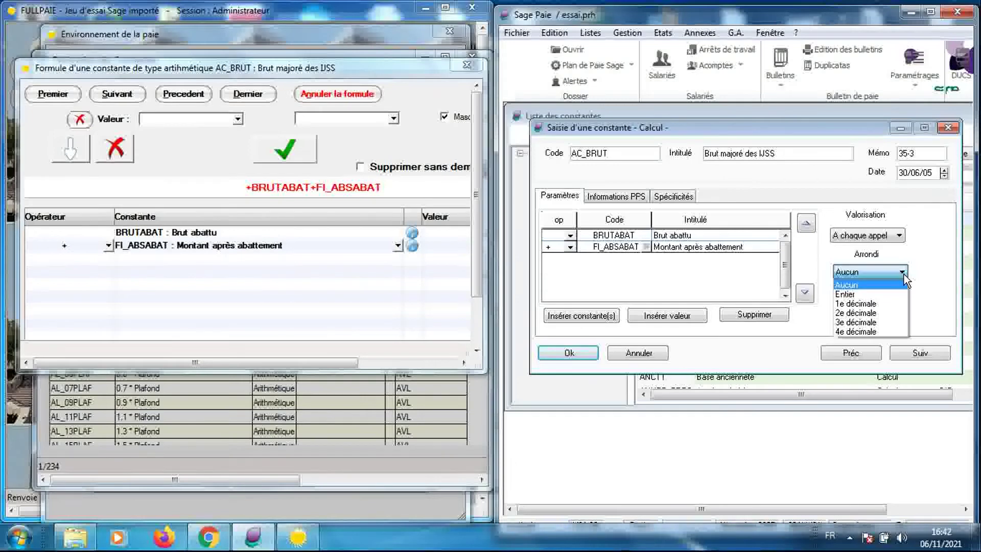
{"action": "left_click", "coordinate": [903, 275]}
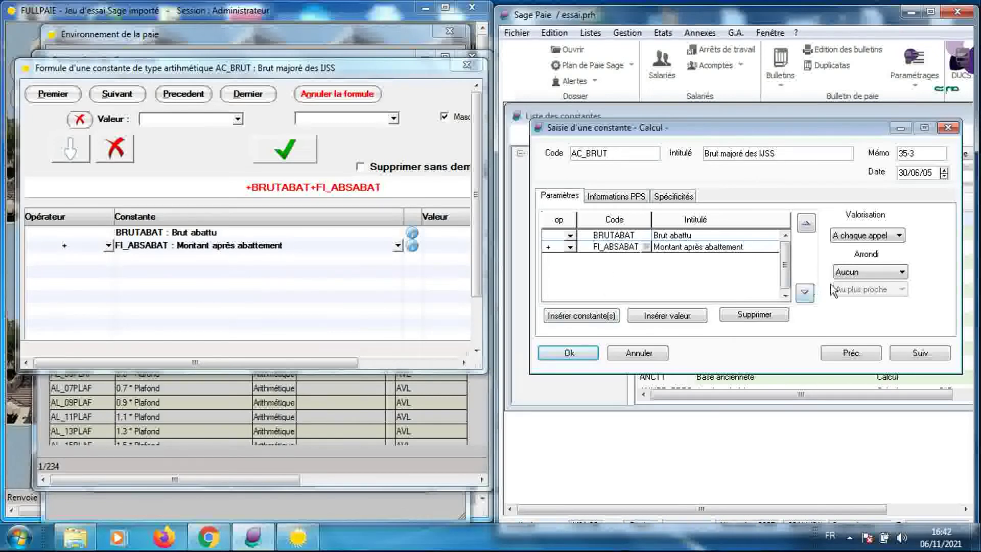
{"action": "left_click", "coordinate": [902, 272]}
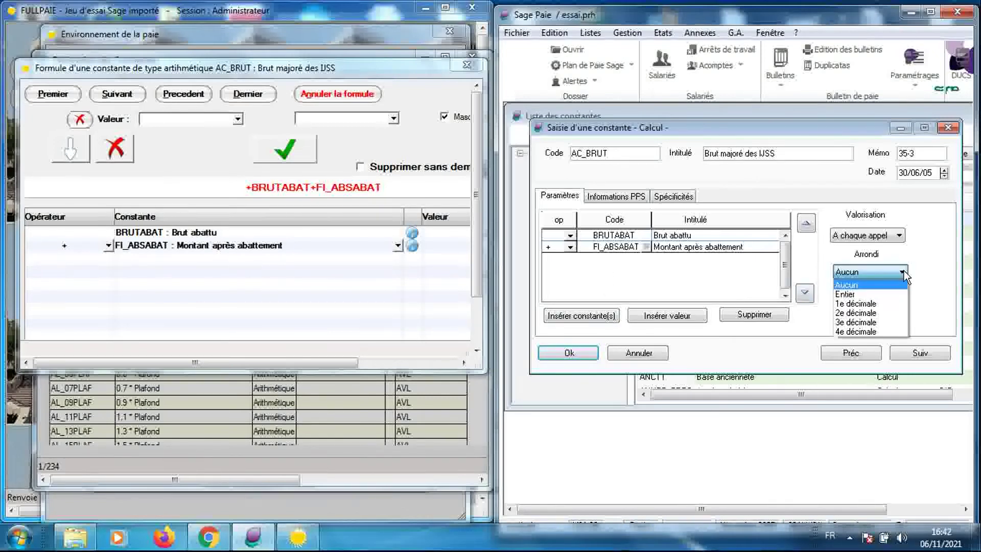
{"action": "left_click", "coordinate": [903, 273]}
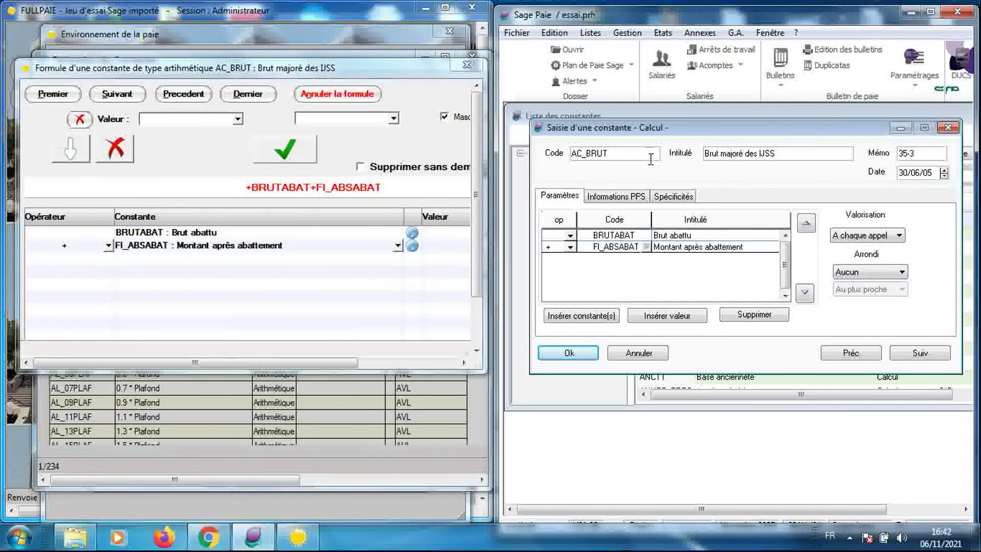
In FULLPAIE, set AC_BRUT's value to Arrondir à la décimale, N° 10, La plus proche, and compare with Sage Paie's rounding options.
{"action": "left_click", "coordinate": [238, 119]}
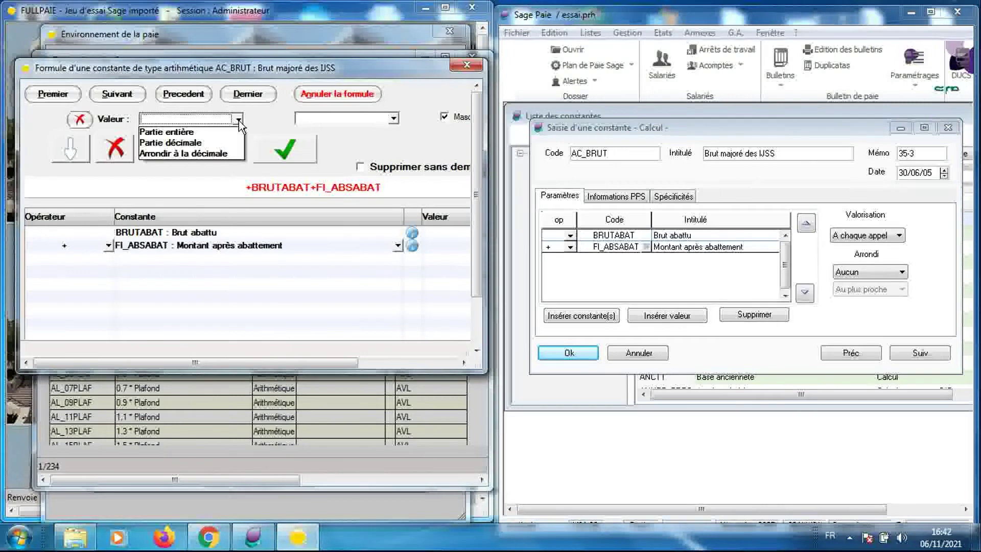
{"action": "left_click", "coordinate": [224, 155]}
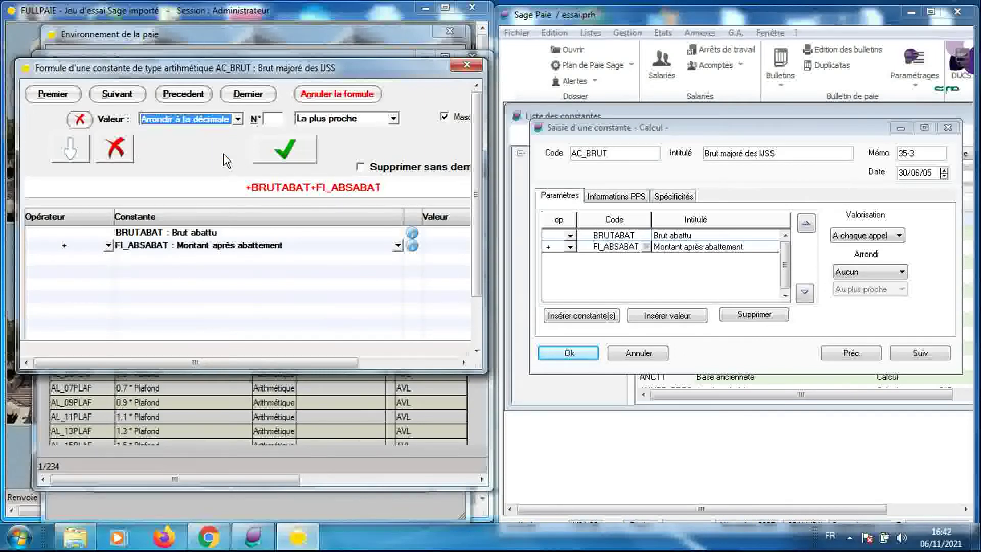
{"action": "left_click", "coordinate": [868, 276]}
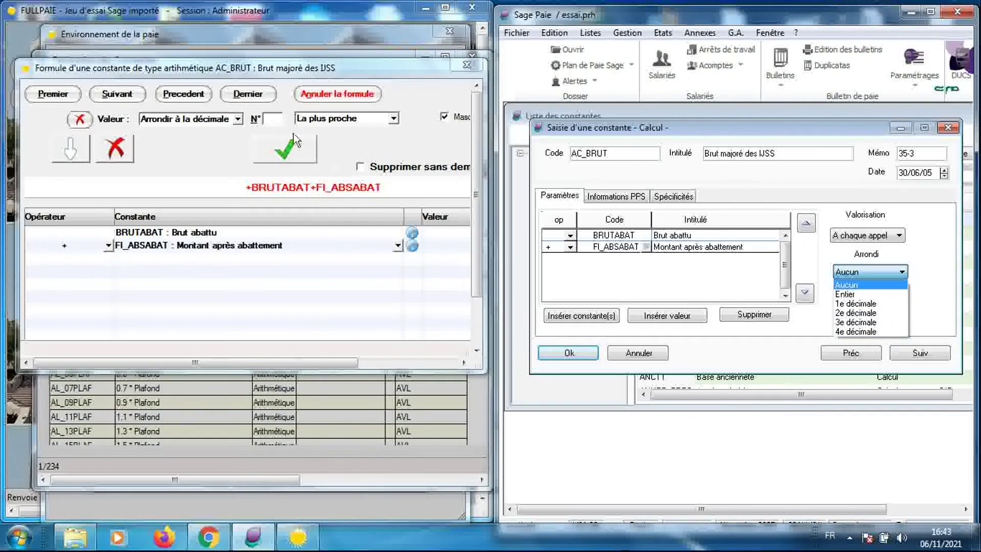
{"action": "left_click", "coordinate": [282, 122]}
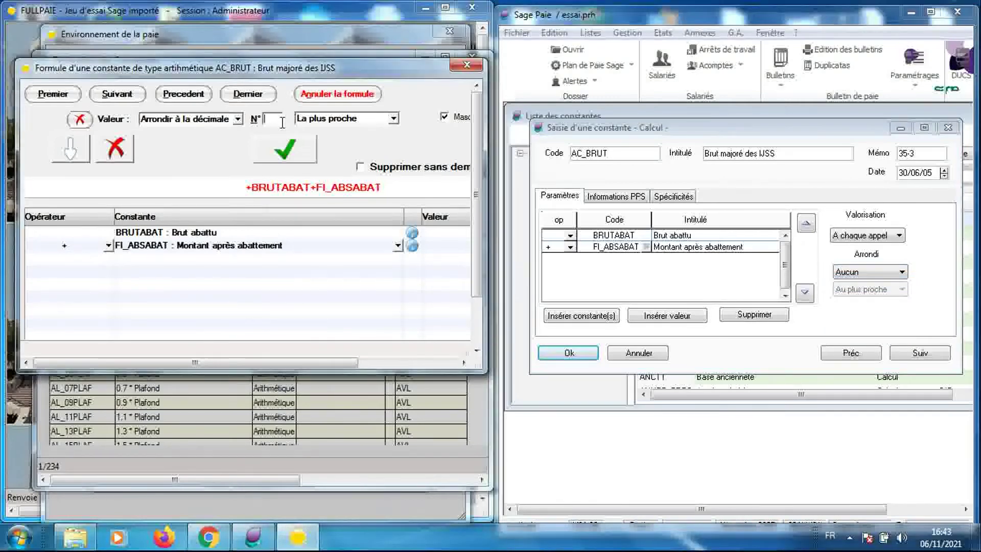
{"action": "type", "text": "10"}
{"action": "left_click", "coordinate": [350, 119]}
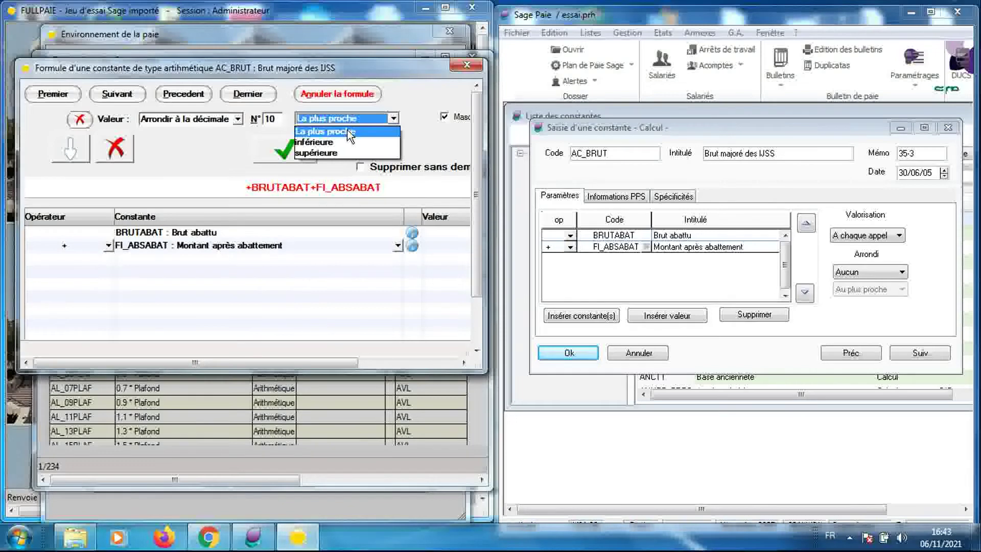
{"action": "left_click", "coordinate": [418, 104]}
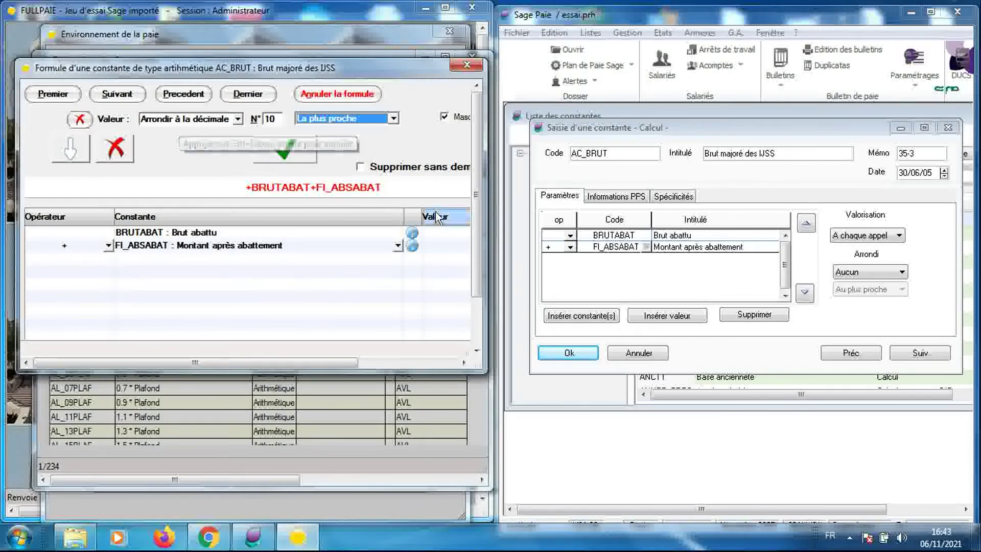
{"action": "left_click", "coordinate": [844, 272]}
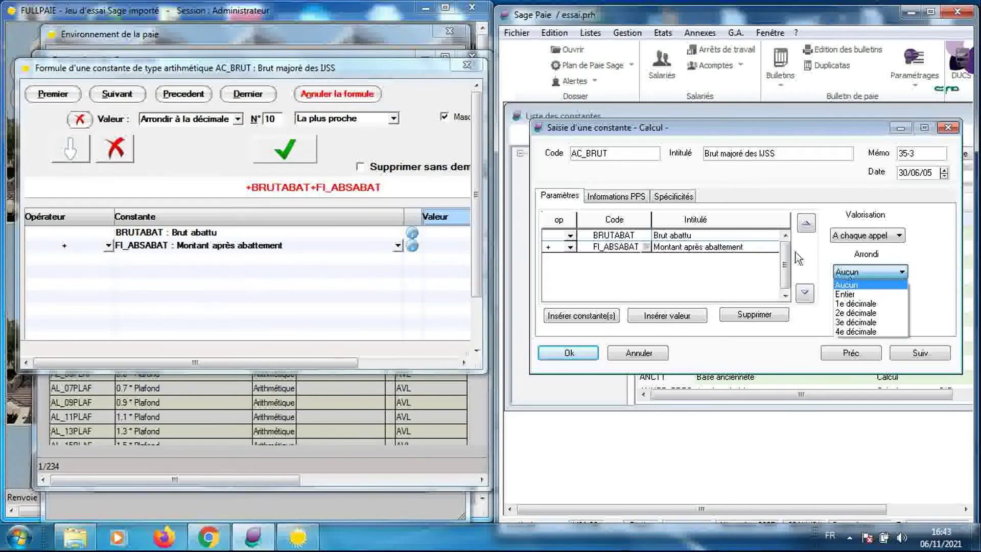
In FULLPAIE, try Partie entière as AC_BRUT's value, set it to Partie décimale, and compare with Sage Paie's Arrondi options.
{"action": "left_click", "coordinate": [194, 119]}
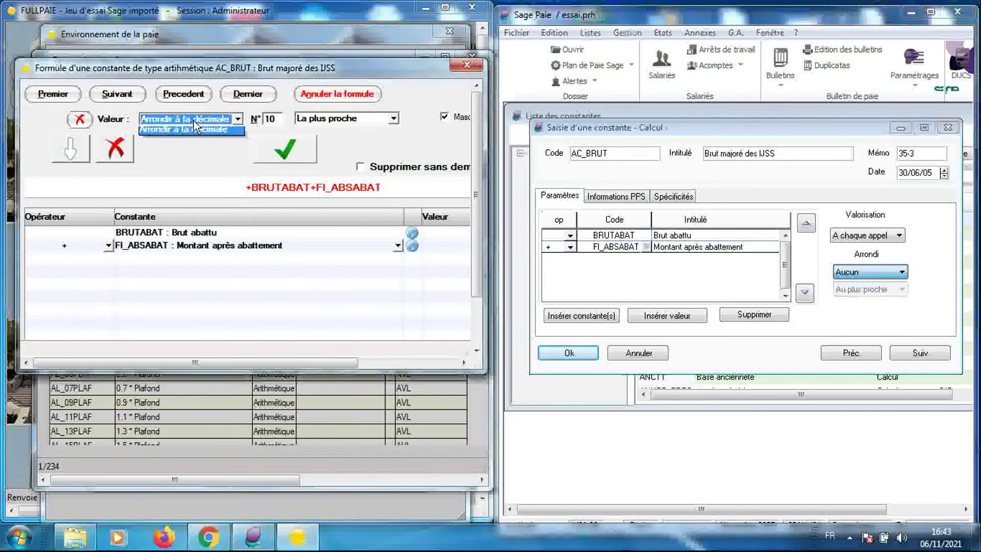
{"action": "left_click", "coordinate": [192, 130]}
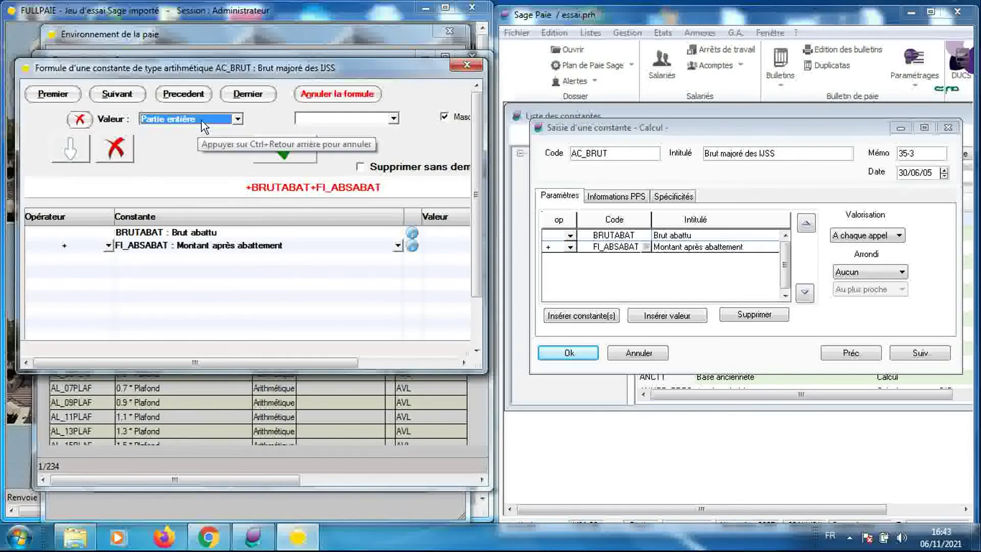
{"action": "left_click", "coordinate": [201, 120]}
{"action": "left_click", "coordinate": [203, 137]}
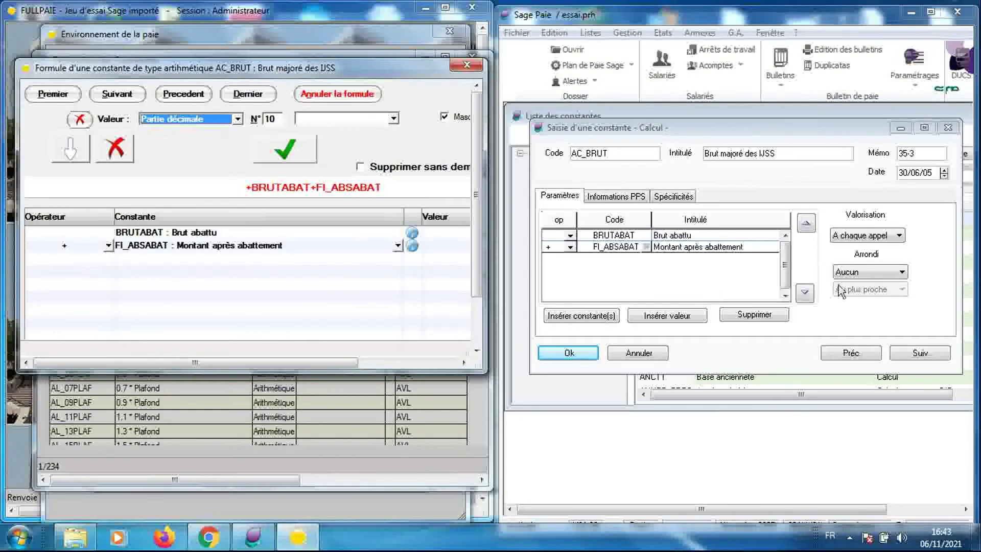
{"action": "left_click", "coordinate": [856, 272]}
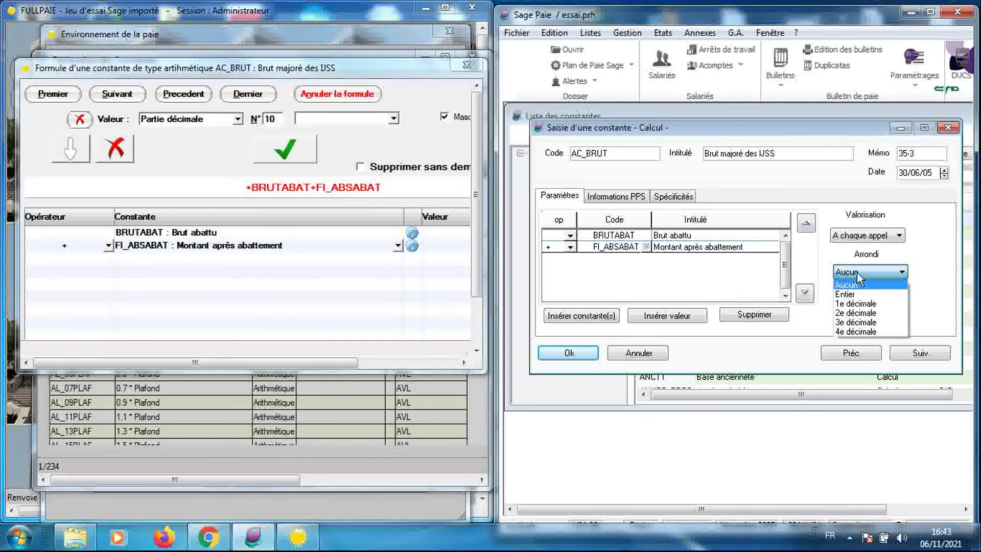
{"action": "left_click", "coordinate": [857, 272]}
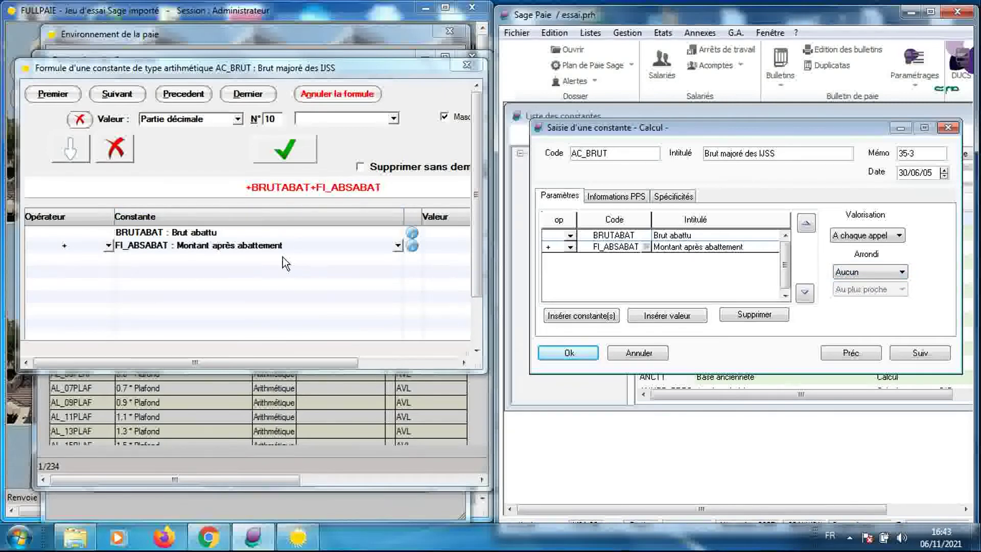
Make the FULLPAIE formula window taller and examine the operators available for the FI_ABSABAT line.
{"action": "left_click", "coordinate": [108, 244]}
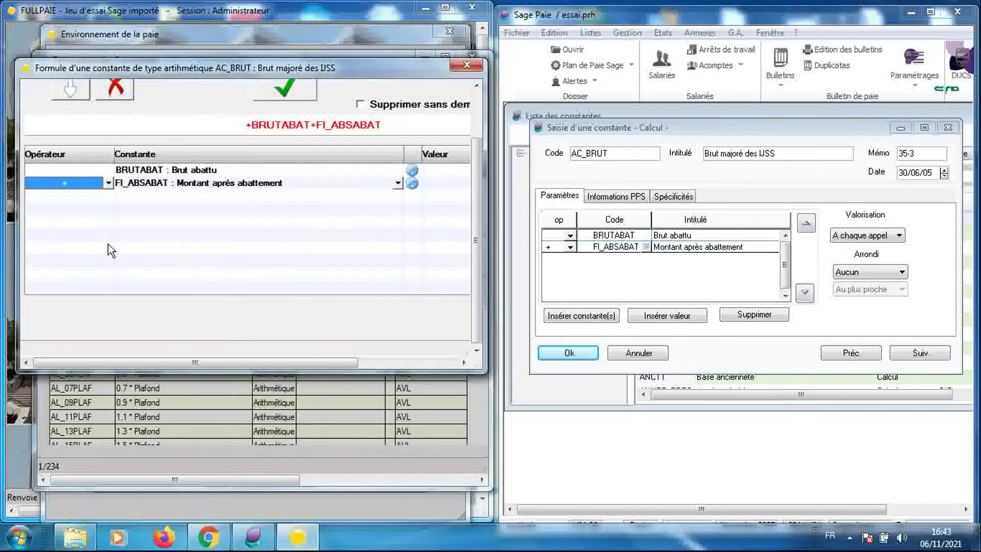
{"action": "left_click_drag", "start_coordinate": [476, 237], "coordinate": [479, 191]}
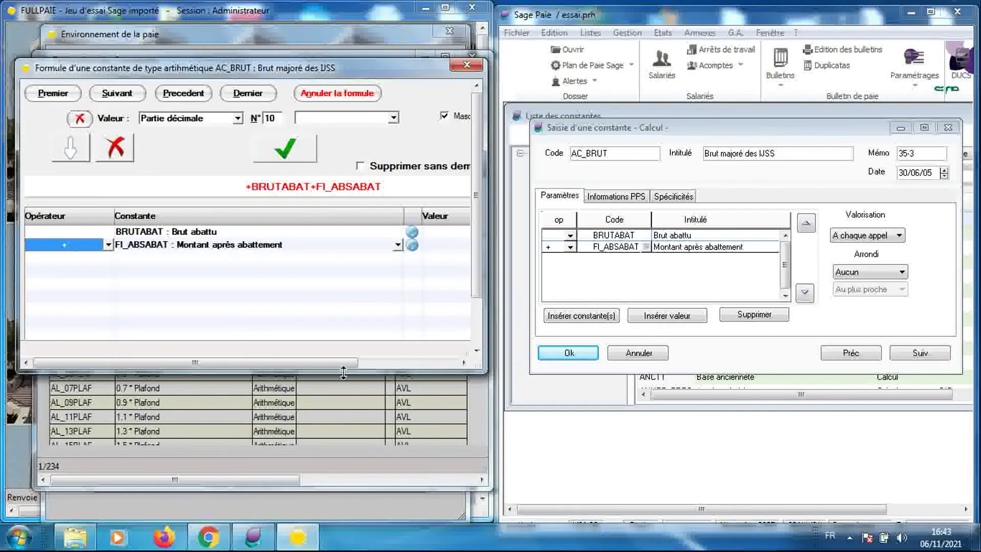
{"action": "left_click_drag", "start_coordinate": [343, 374], "coordinate": [343, 454]}
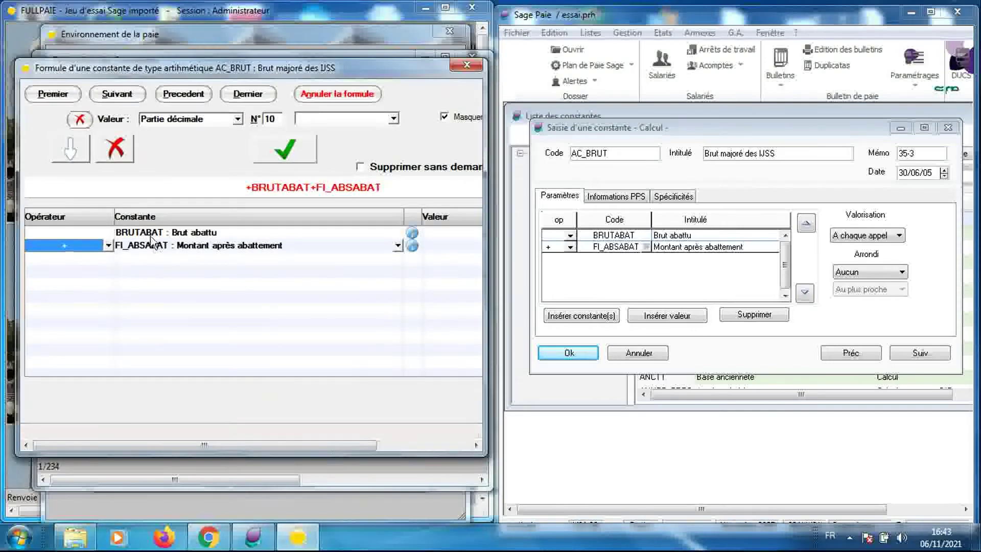
{"action": "left_click", "coordinate": [108, 246]}
{"action": "left_click", "coordinate": [108, 246]}
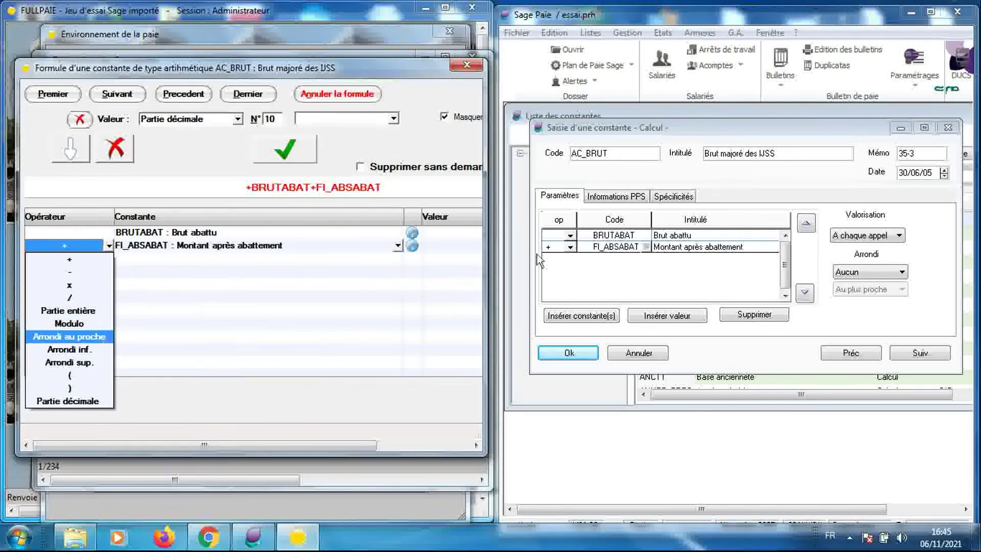
Compare Sage Paie's operator choices for the FI_ABSABAT line with those offered in FULLPAIE.
{"action": "left_click", "coordinate": [570, 247]}
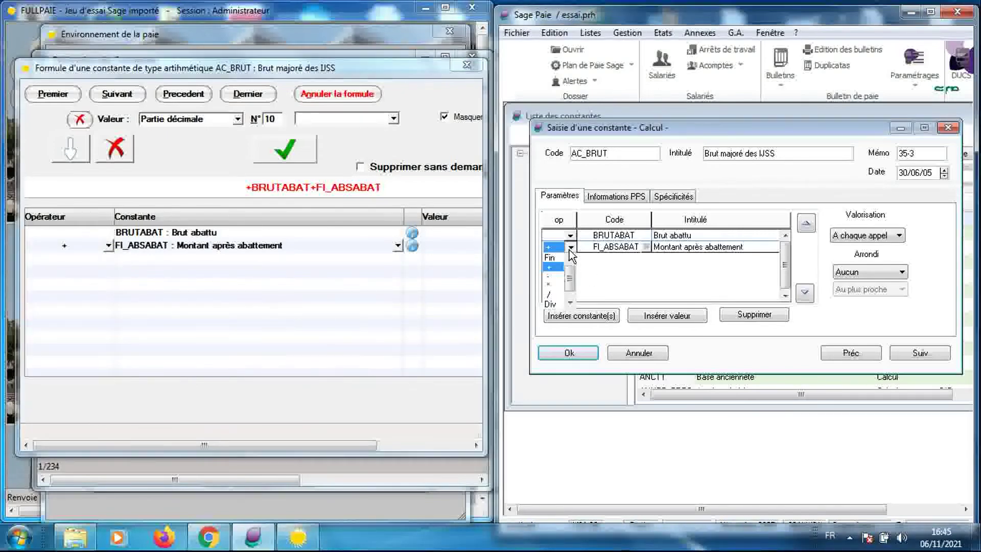
{"action": "left_click", "coordinate": [570, 250]}
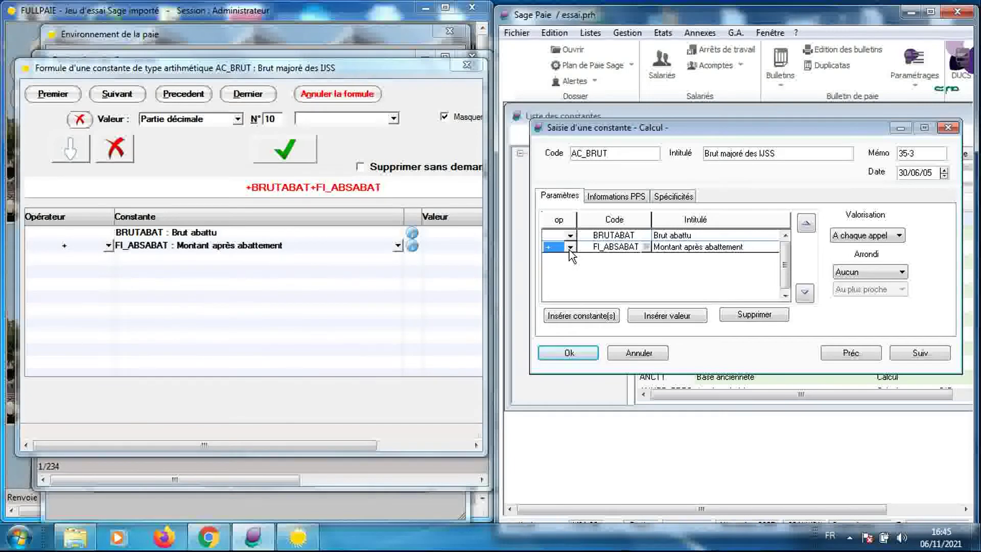
{"action": "left_click", "coordinate": [571, 250]}
{"action": "left_click", "coordinate": [570, 250]}
{"action": "left_click", "coordinate": [108, 247]}
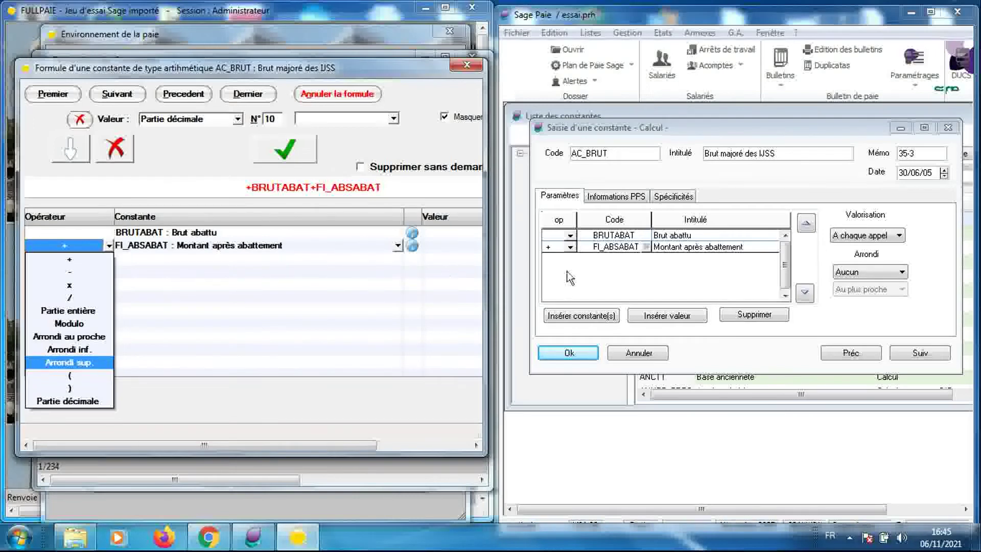
{"action": "left_click", "coordinate": [570, 248]}
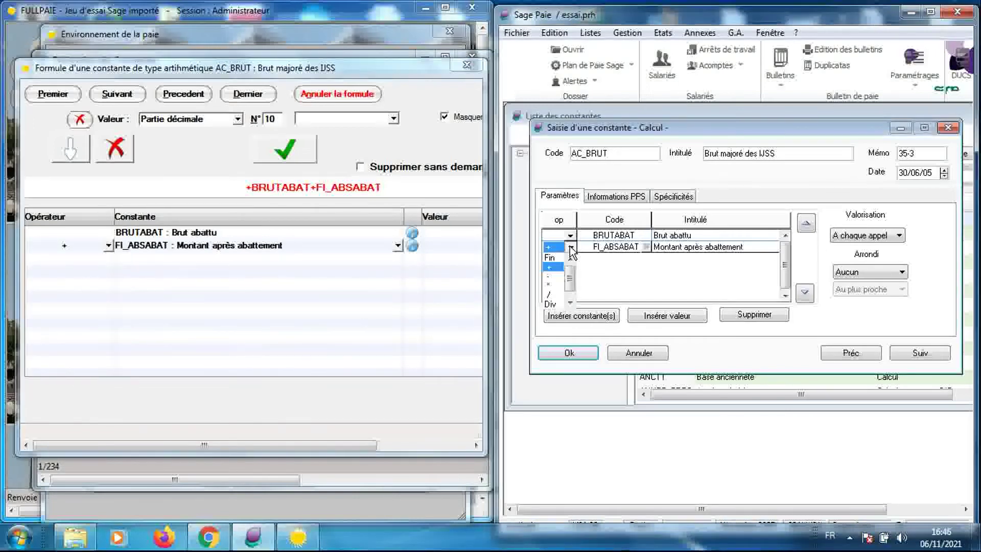
{"action": "left_click", "coordinate": [570, 248]}
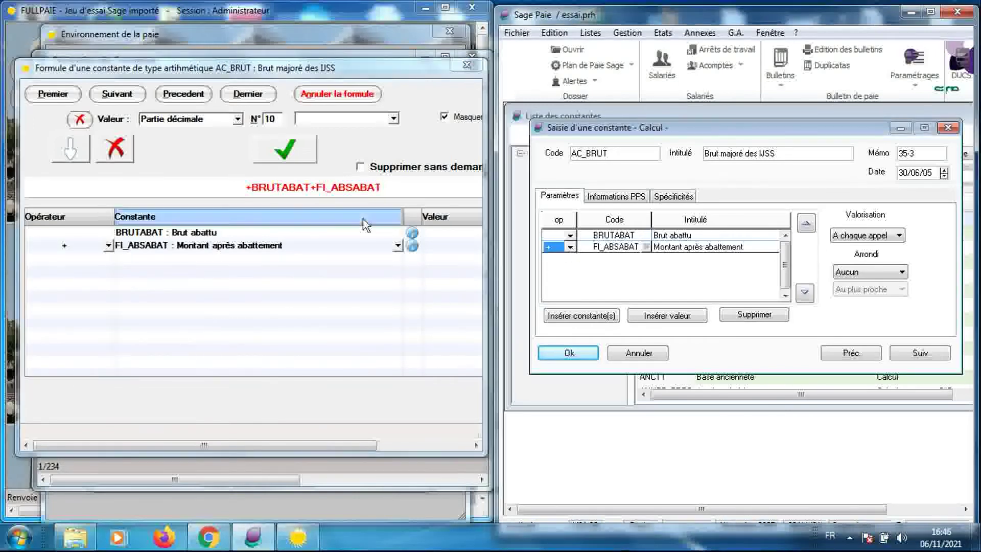
In FULLPAIE, append +, an opening parenthesis and the constant FI_AIDE to the AC_BRUT formula on separate lines.
{"action": "left_click", "coordinate": [110, 259]}
{"action": "left_click", "coordinate": [110, 259]}
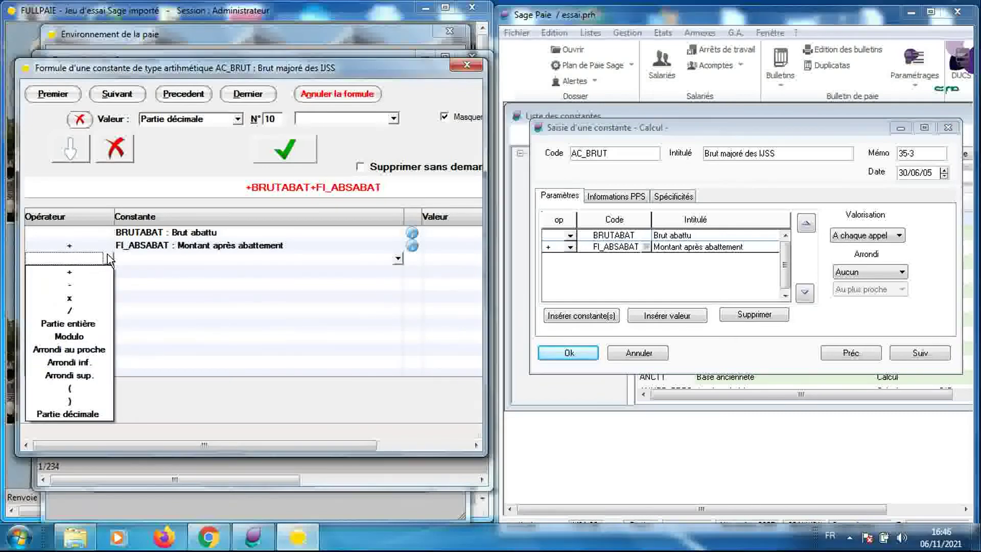
{"action": "left_click", "coordinate": [102, 273]}
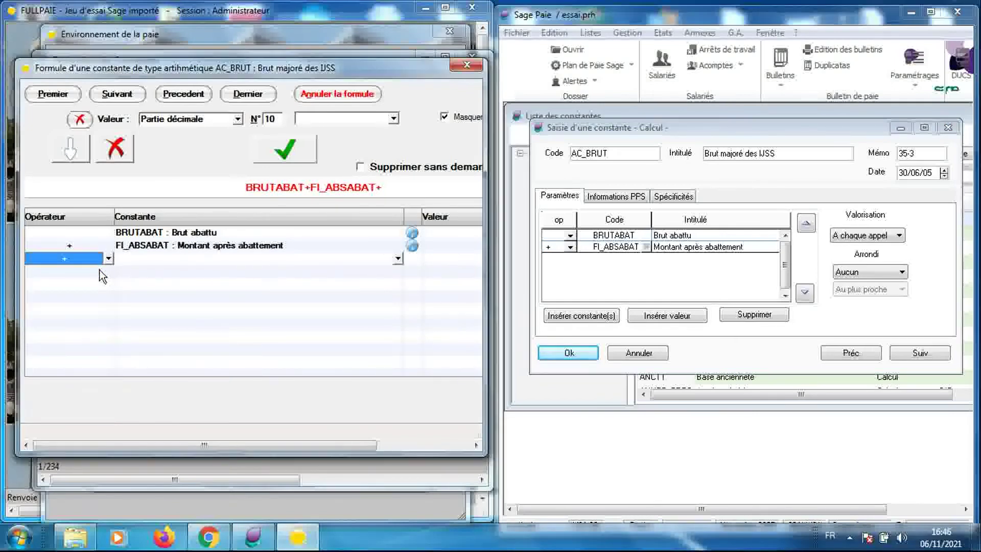
{"action": "left_click", "coordinate": [109, 271]}
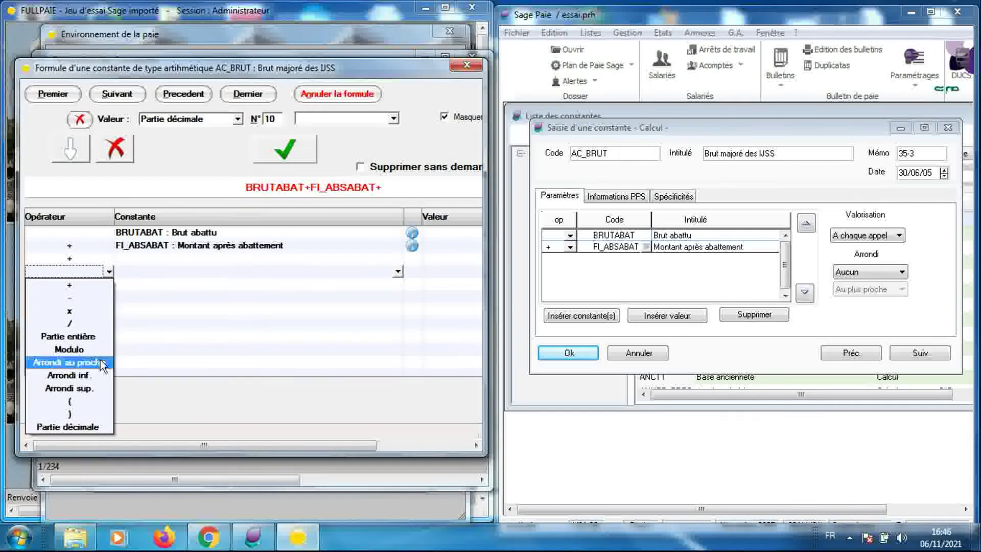
{"action": "left_click", "coordinate": [93, 399]}
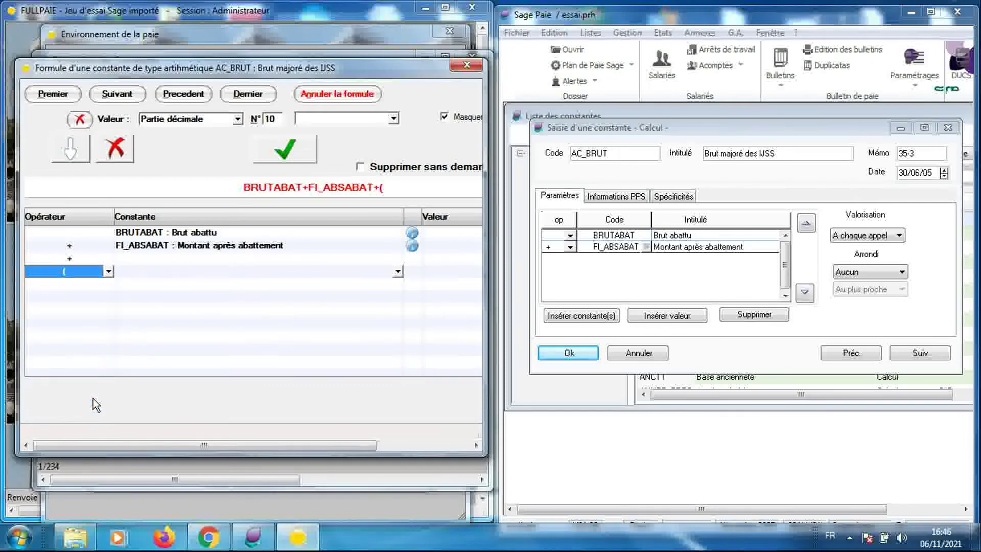
{"action": "left_click", "coordinate": [134, 284]}
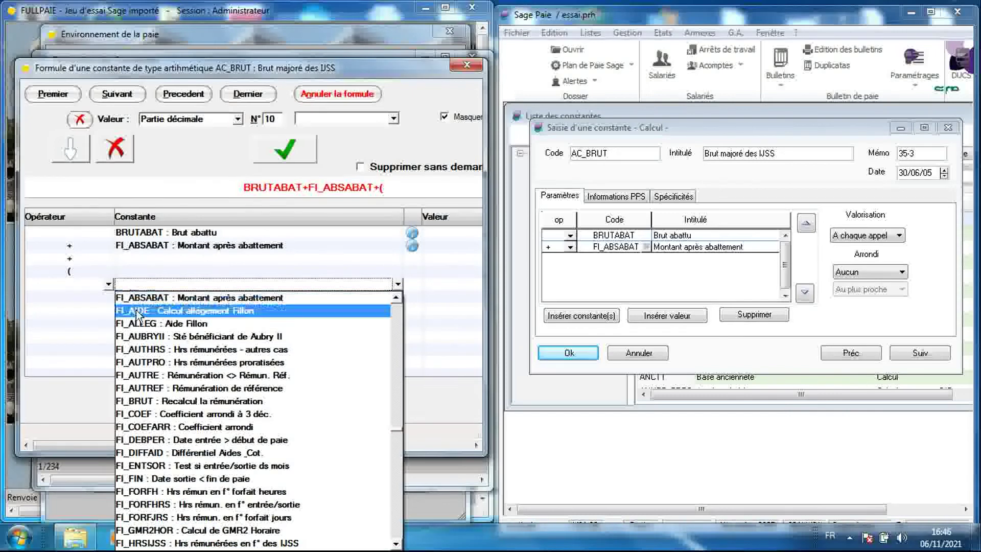
{"action": "left_click", "coordinate": [137, 313]}
Add a line with operator + and the constant FI_AUBRYII after FI_AIDE in the formula.
{"action": "left_click", "coordinate": [104, 300]}
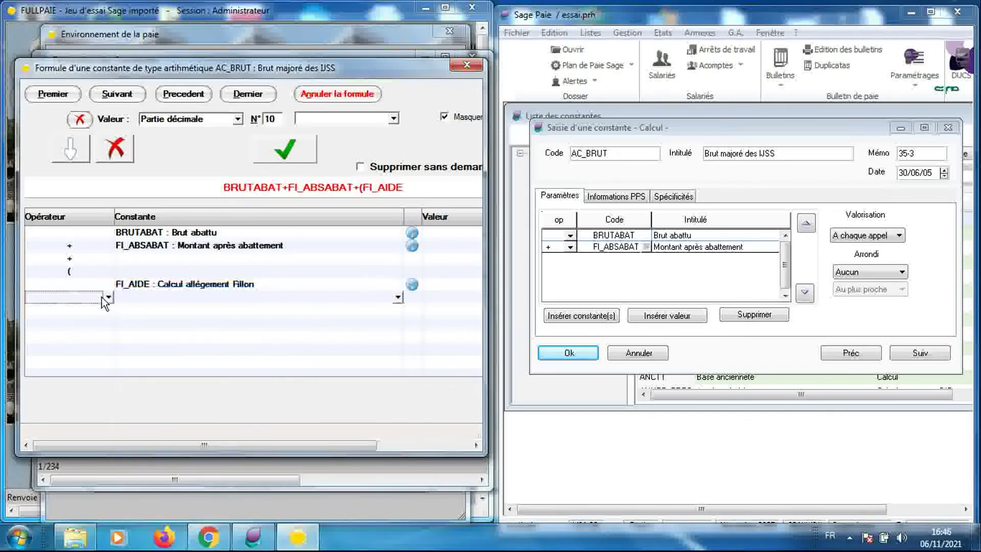
{"action": "left_click", "coordinate": [107, 298]}
{"action": "left_click", "coordinate": [97, 311]}
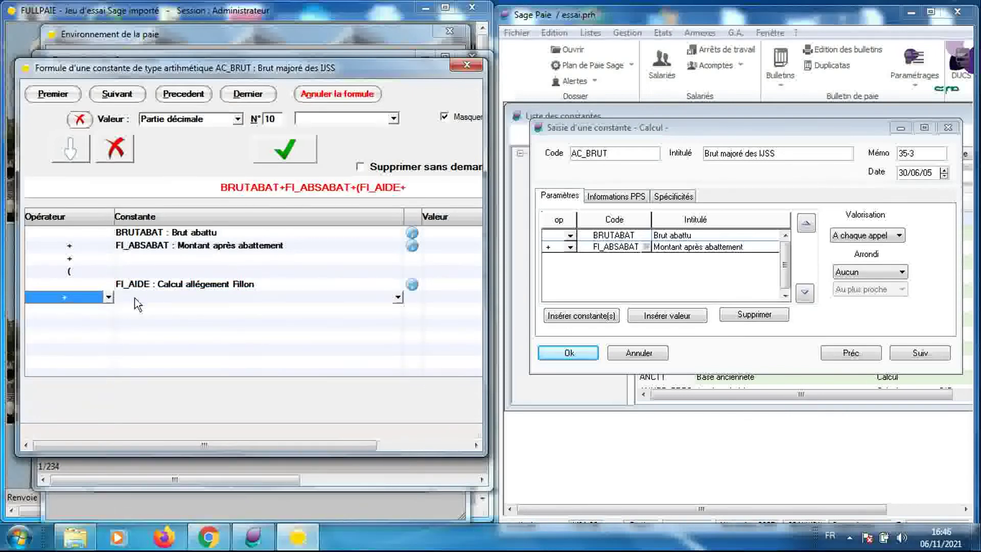
{"action": "left_click", "coordinate": [135, 298]}
{"action": "left_click", "coordinate": [145, 351]}
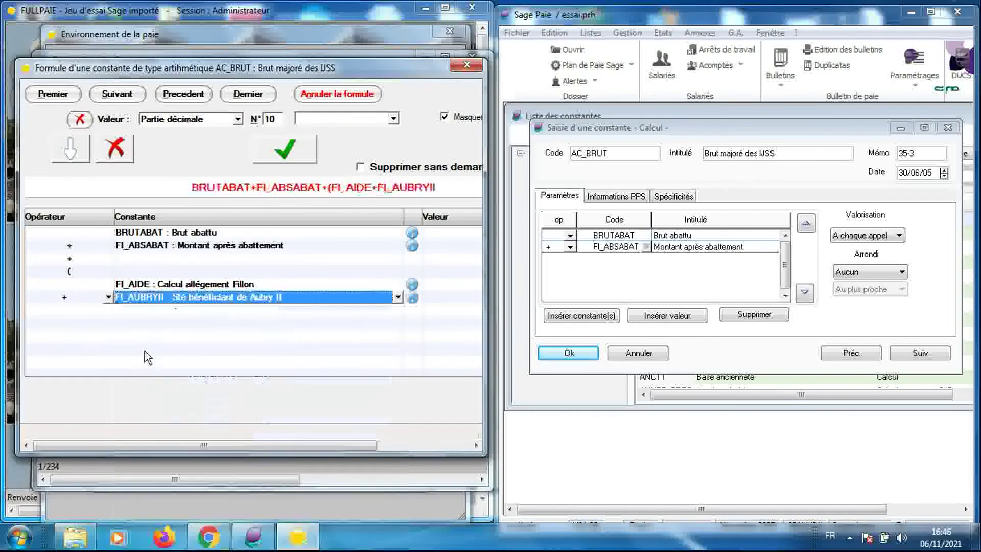
Divide by the constant FI_AUTREF on the line after FI_AUBRYII and close the parenthesis on its own line.
{"action": "left_click", "coordinate": [100, 310]}
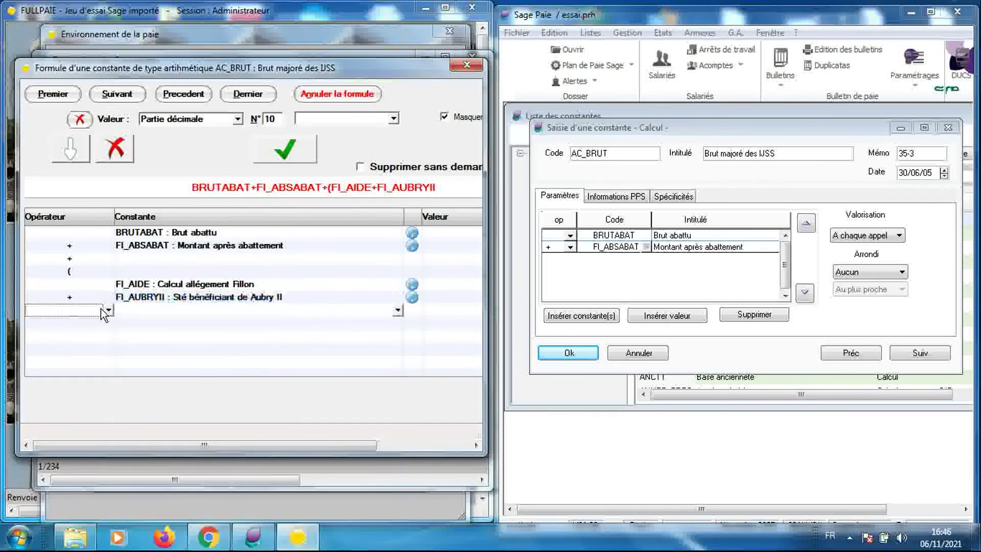
{"action": "left_click", "coordinate": [101, 309]}
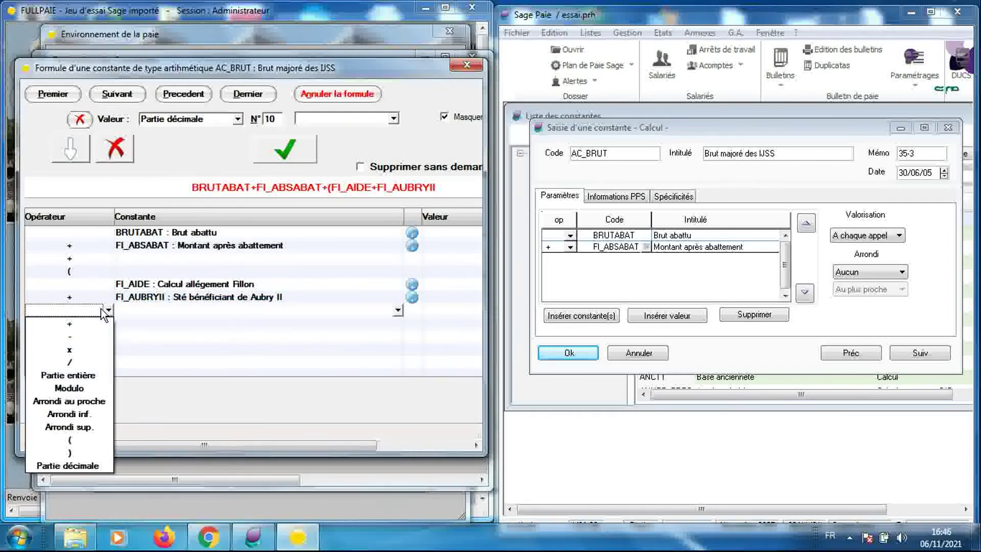
{"action": "left_click", "coordinate": [94, 362]}
{"action": "left_click", "coordinate": [149, 312]}
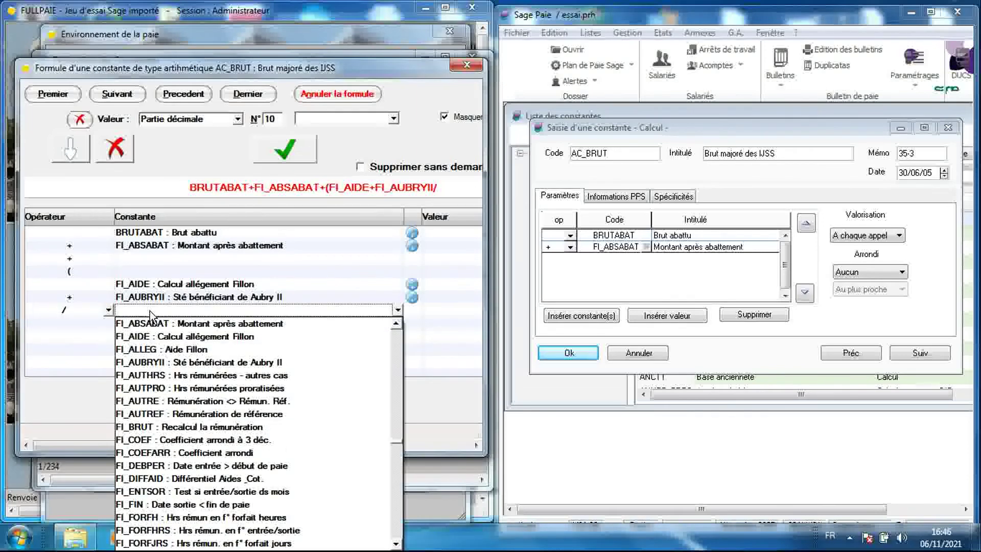
{"action": "left_click", "coordinate": [162, 414]}
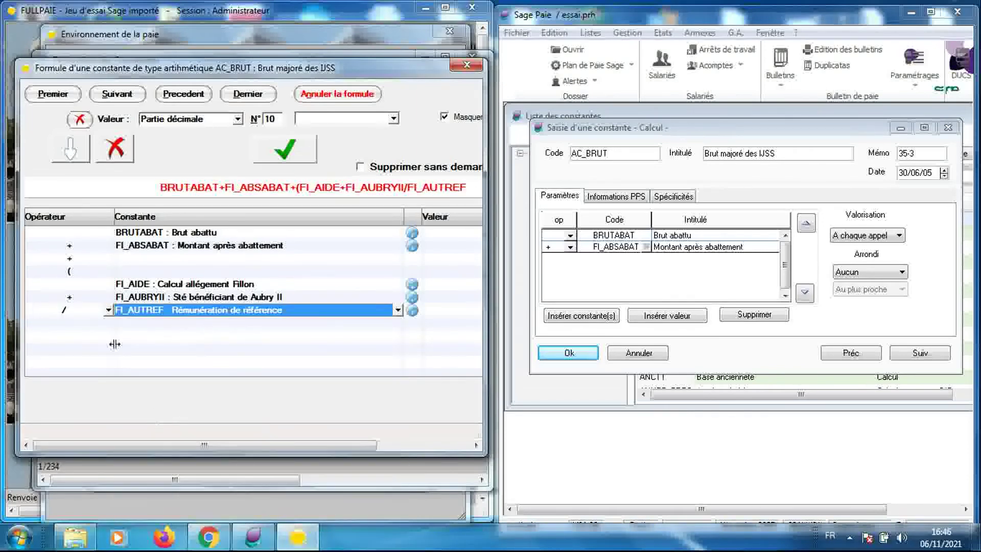
{"action": "left_click", "coordinate": [107, 324]}
{"action": "left_click", "coordinate": [108, 324]}
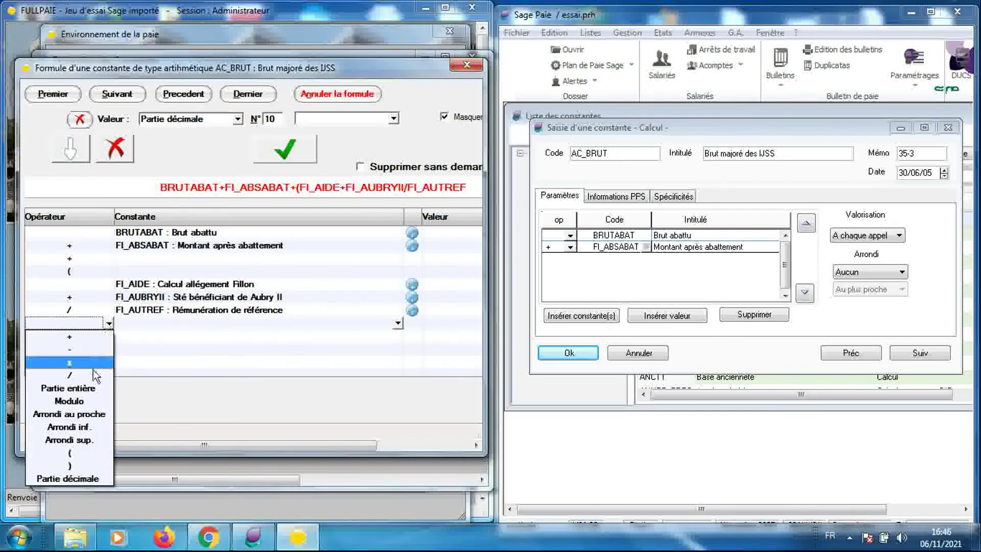
{"action": "left_click", "coordinate": [79, 465]}
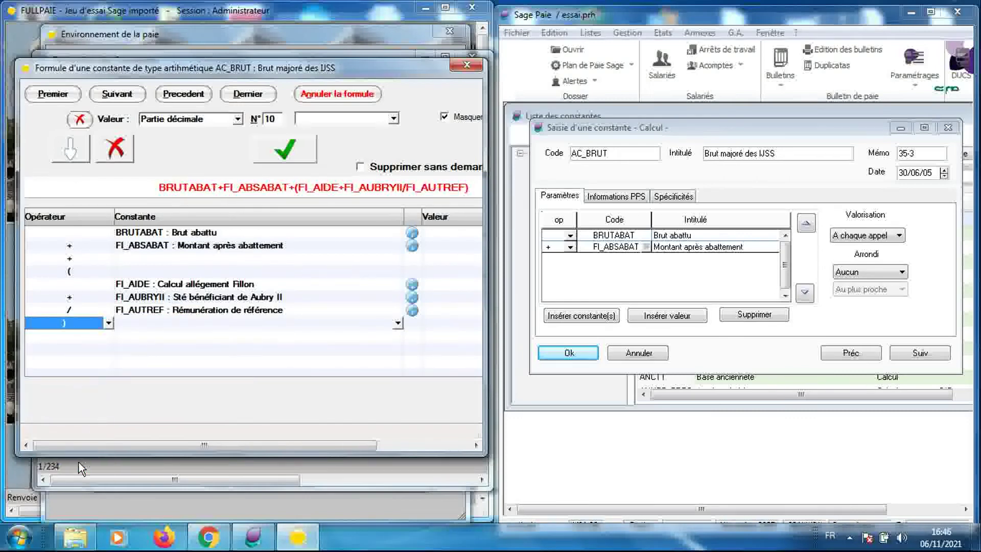
Append -, a new opening parenthesis and the constant FI_COEF to the formula, and extend the formula window upward.
{"action": "left_click", "coordinate": [97, 336]}
{"action": "left_click", "coordinate": [98, 338]}
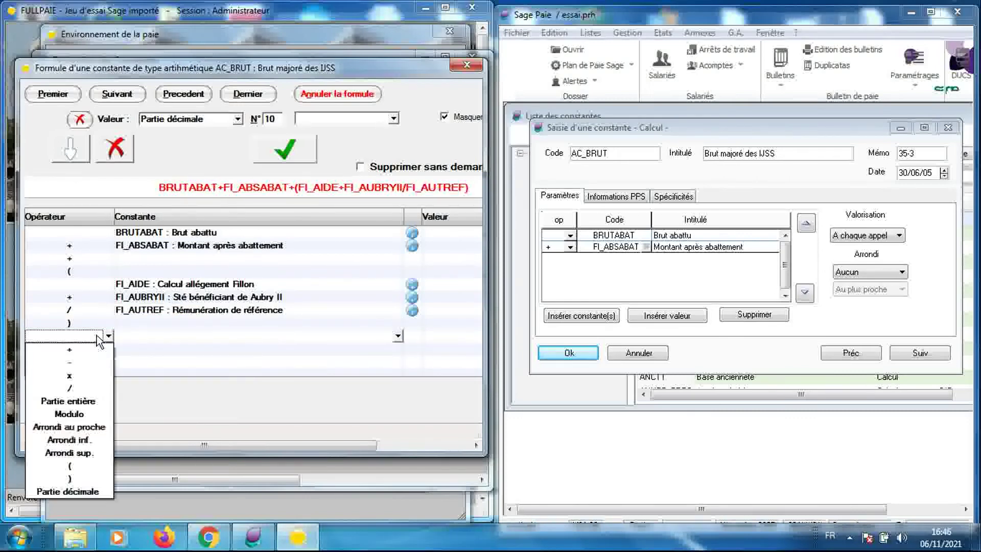
{"action": "left_click", "coordinate": [100, 362]}
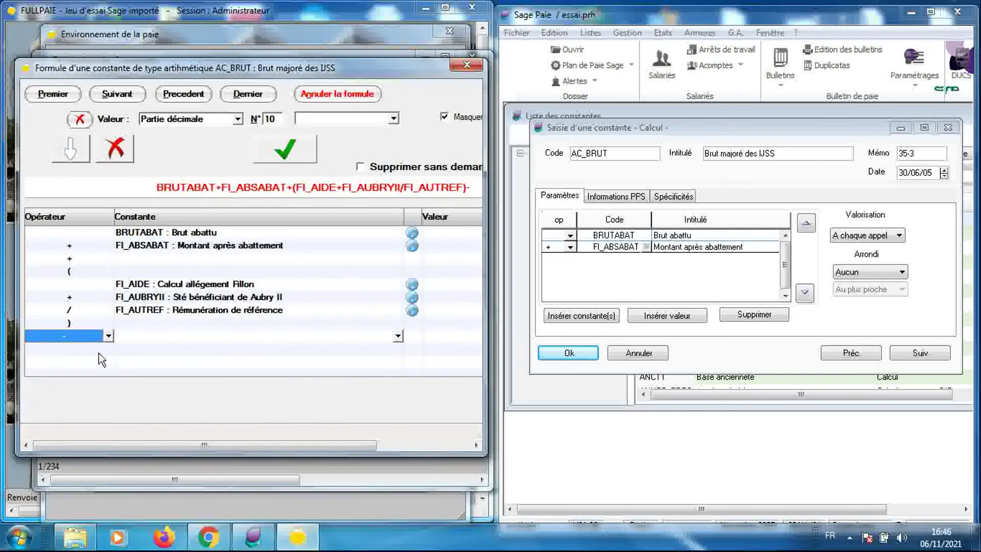
{"action": "left_click", "coordinate": [106, 351]}
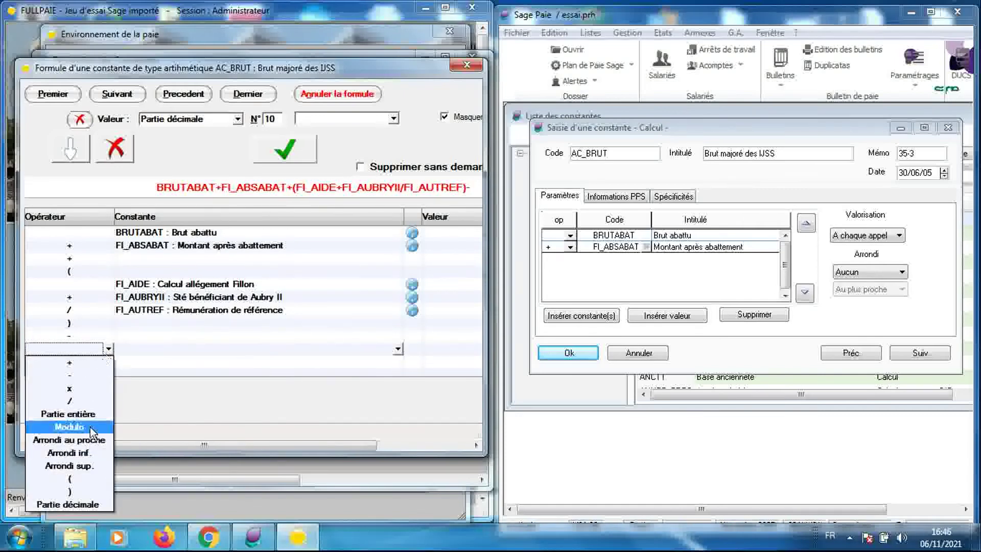
{"action": "left_click", "coordinate": [84, 478]}
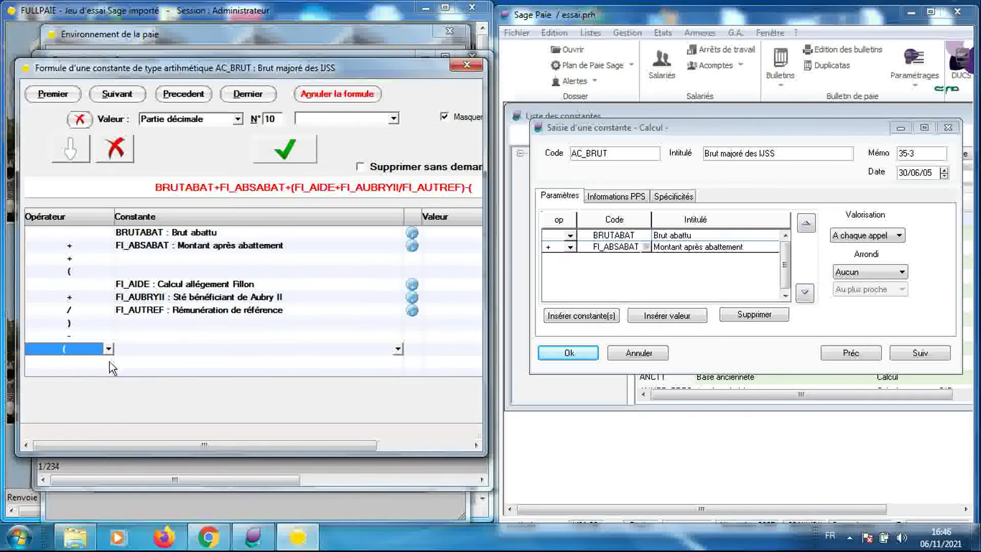
{"action": "left_click", "coordinate": [133, 364]}
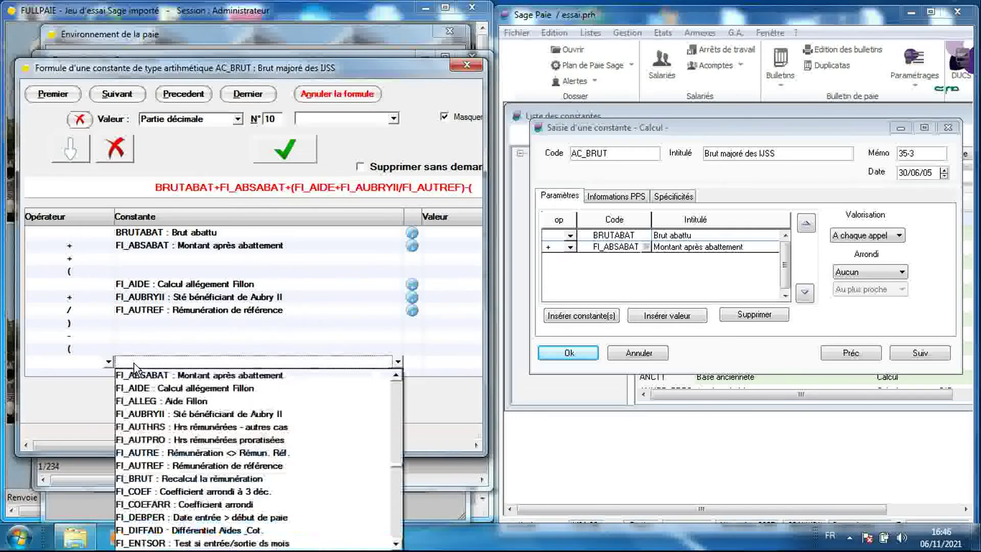
{"action": "left_click", "coordinate": [169, 497]}
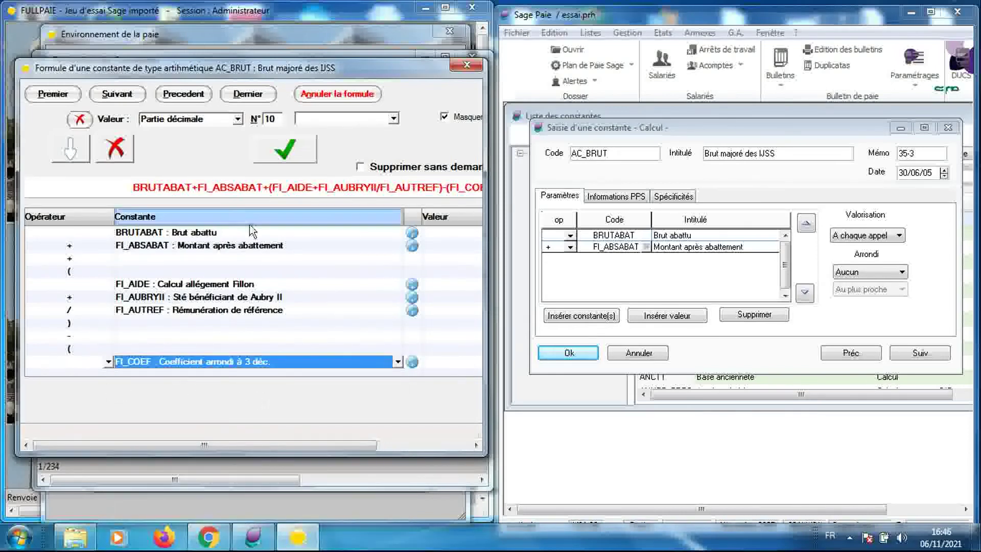
{"action": "left_click_drag", "start_coordinate": [260, 61], "coordinate": [261, 27]}
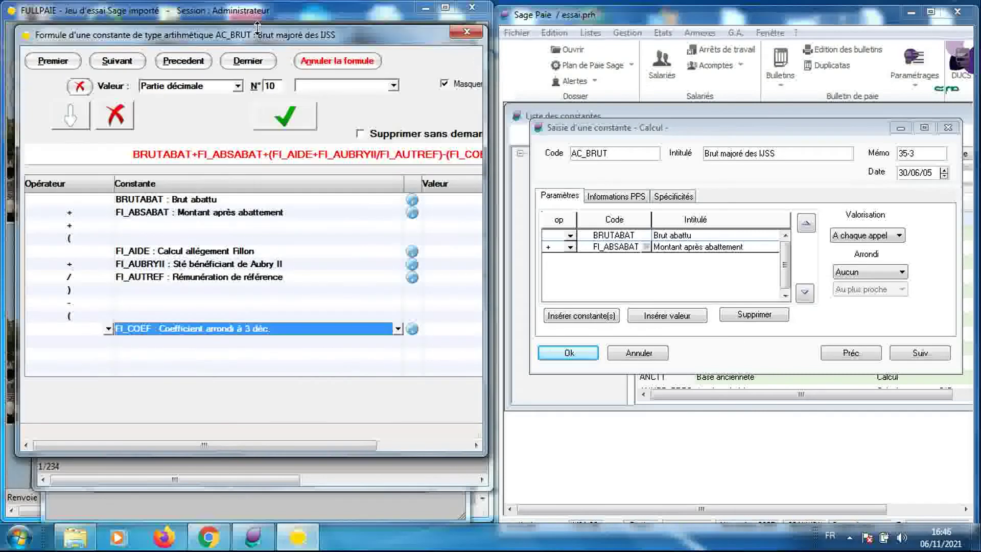
Add a line with operator - and the constant FI_DEBPER after FI_COEF in the AC_BRUT formula.
{"action": "left_click", "coordinate": [103, 340]}
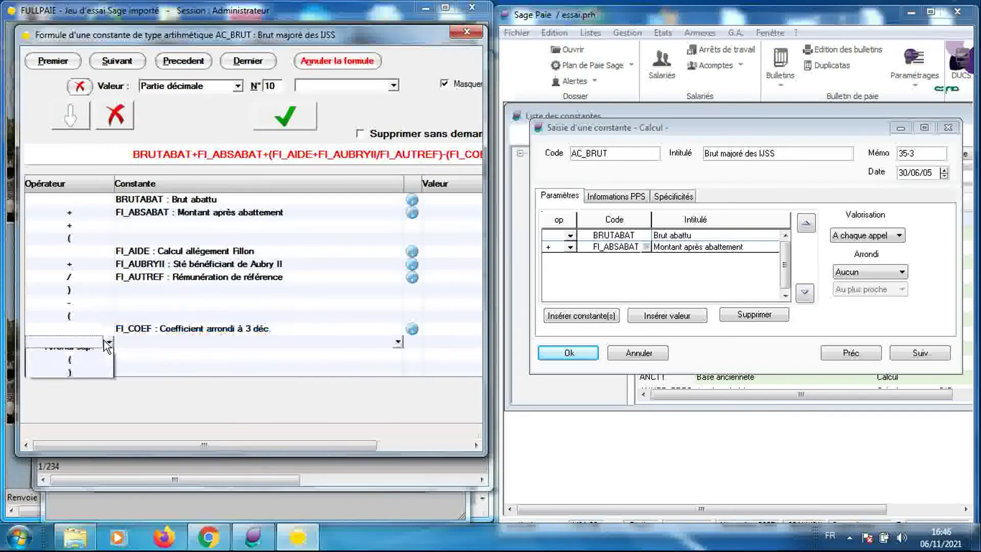
{"action": "left_click", "coordinate": [109, 341]}
{"action": "left_click", "coordinate": [101, 372]}
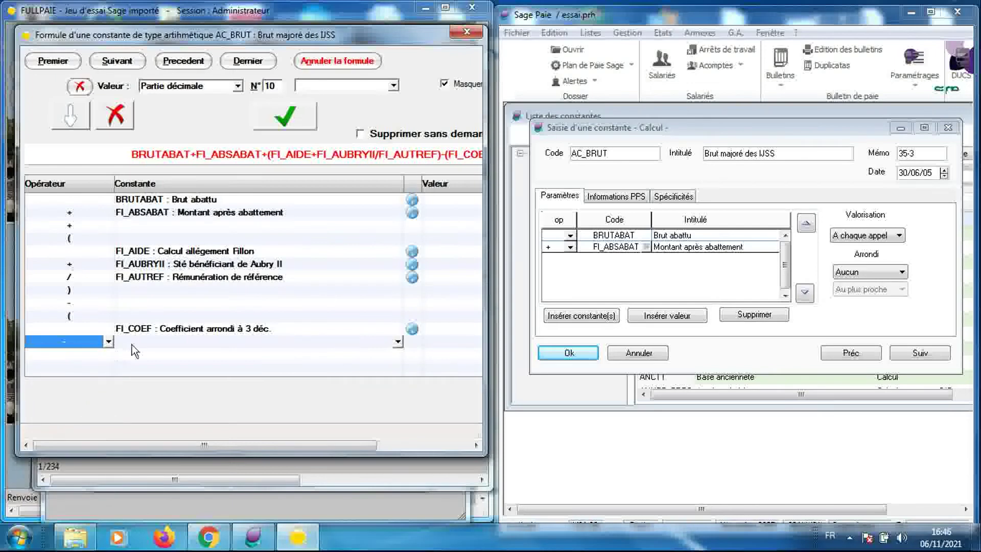
{"action": "left_click", "coordinate": [135, 344]}
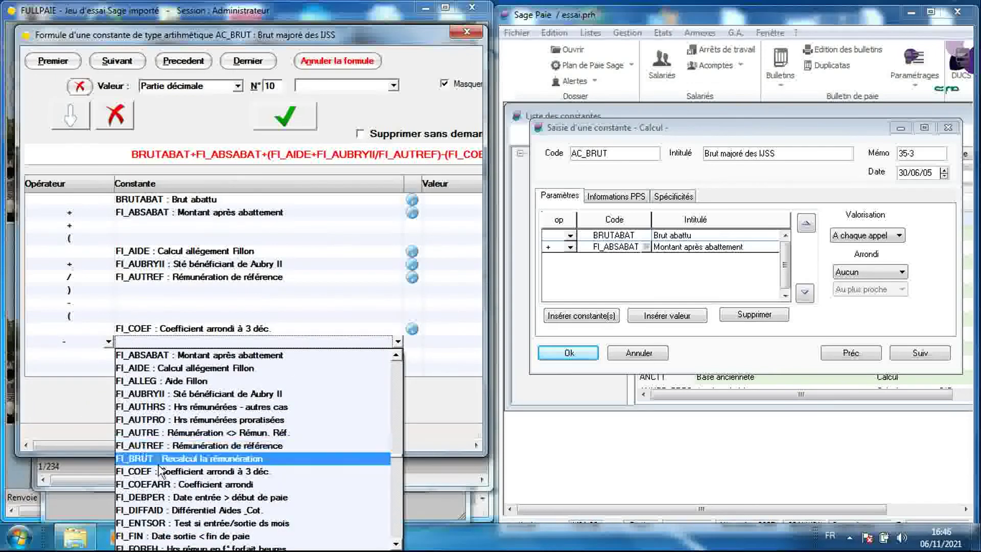
{"action": "left_click", "coordinate": [162, 498]}
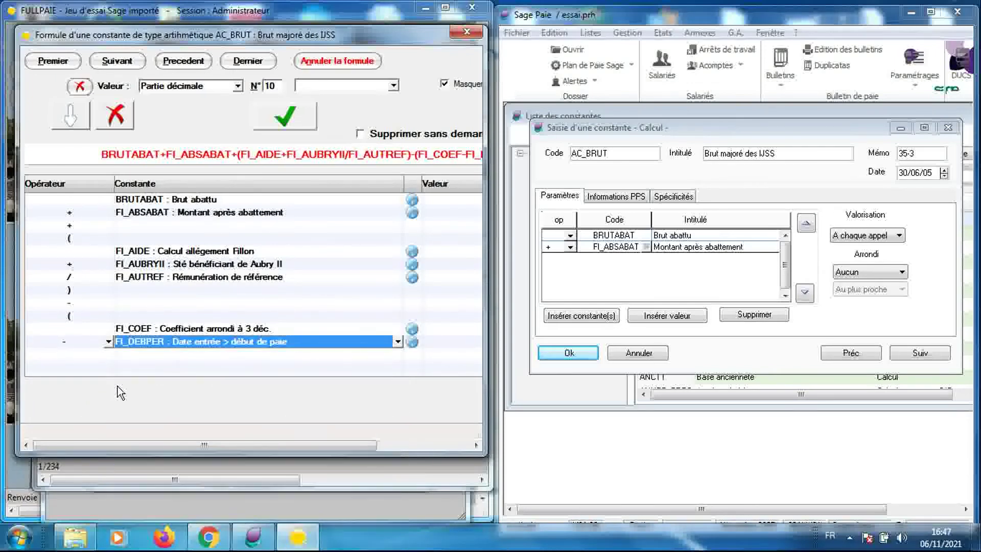
Close the second parenthesis on its own line after FI_DEBPER.
{"action": "left_click", "coordinate": [104, 355]}
{"action": "left_click", "coordinate": [109, 355]}
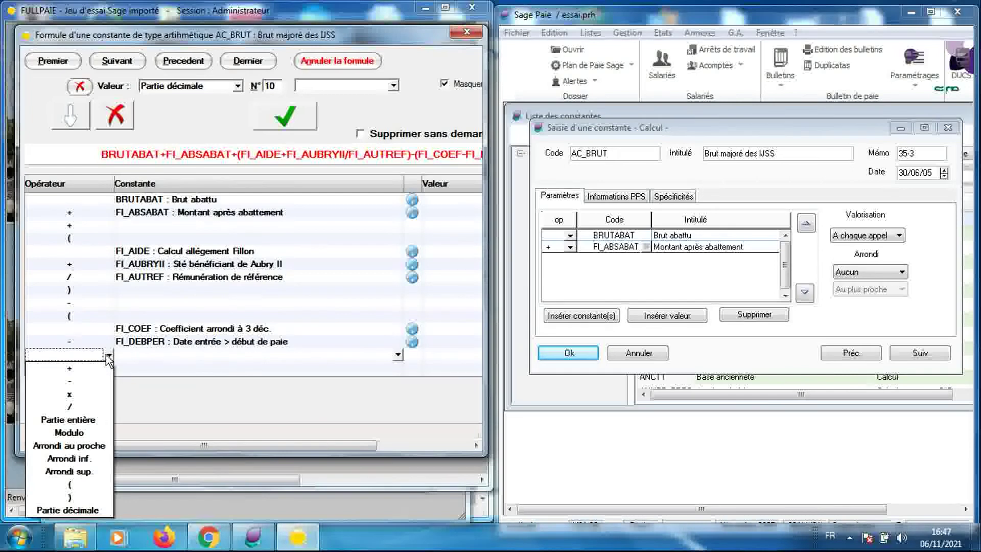
{"action": "left_click", "coordinate": [90, 497]}
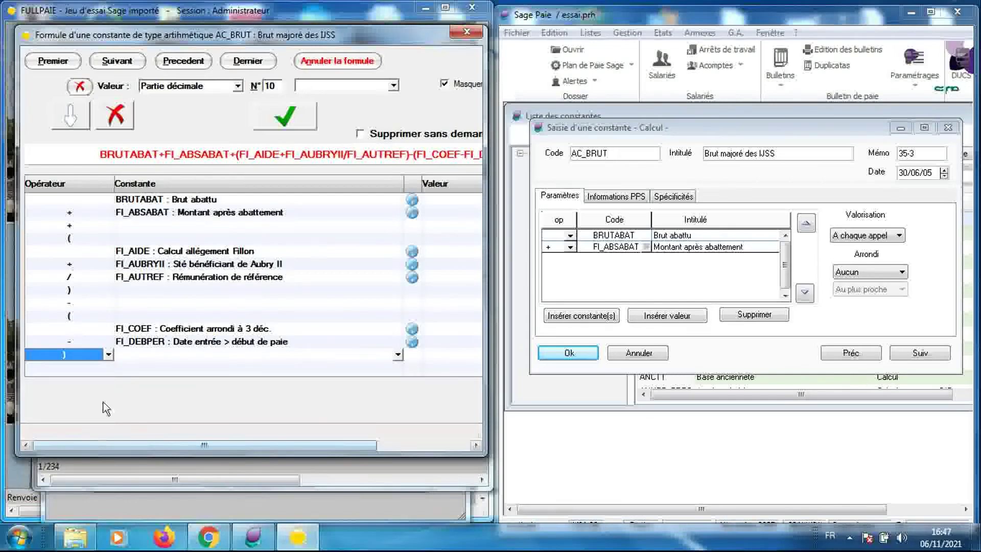
{"action": "left_click", "coordinate": [109, 372]}
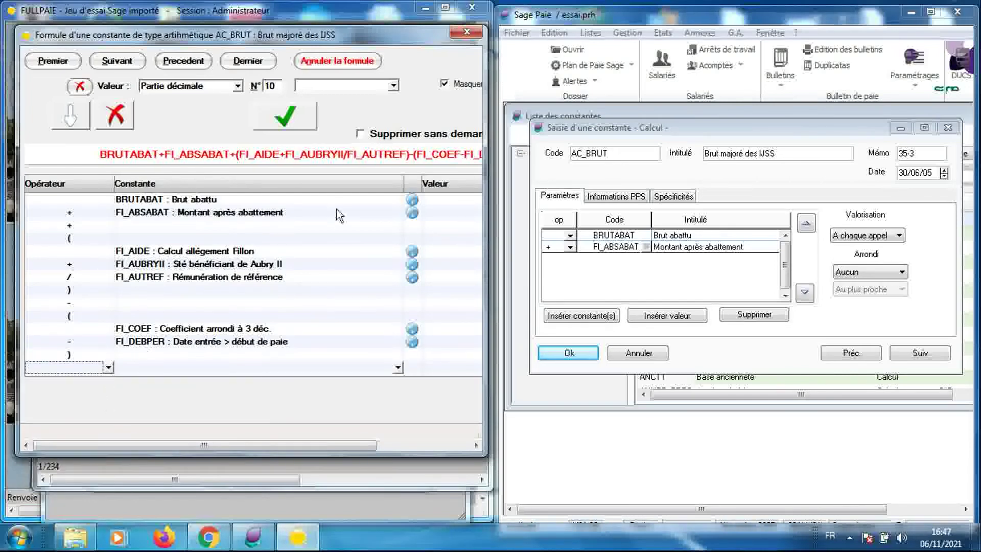
Widen the FULLPAIE formula window to show the whole formula and narrow the Opérateur and Constante columns.
{"action": "left_click_drag", "start_coordinate": [486, 236], "coordinate": [546, 235]}
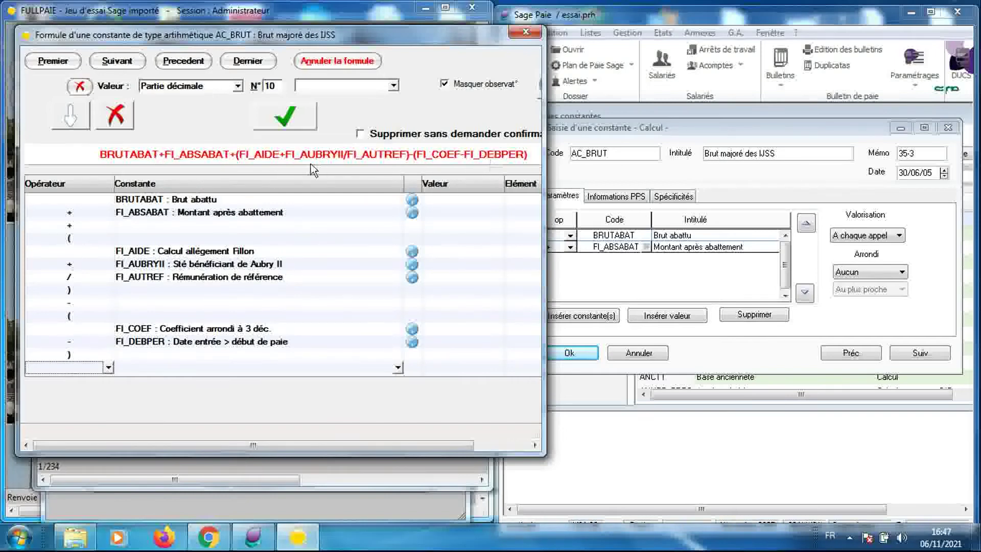
{"action": "left_click", "coordinate": [637, 177]}
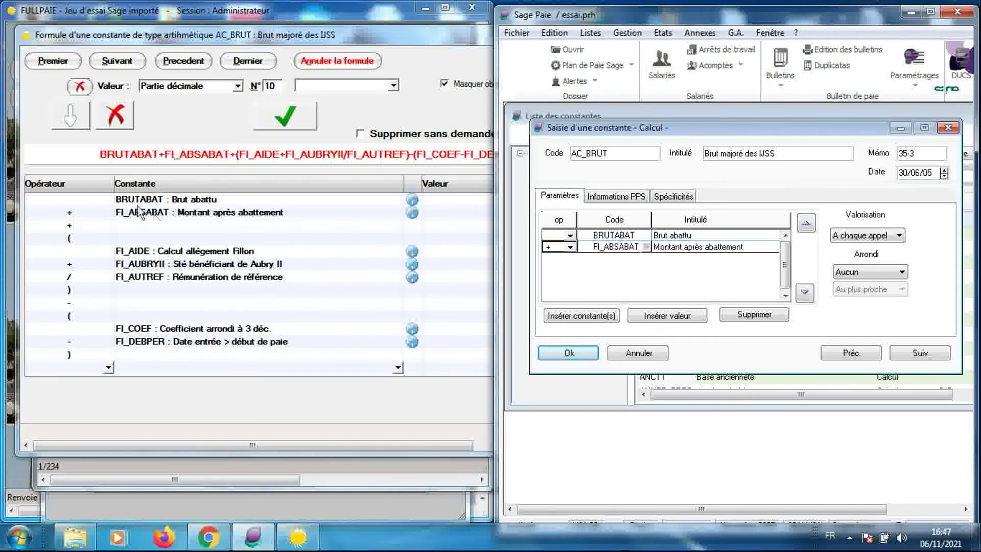
{"action": "left_click", "coordinate": [114, 206]}
{"action": "left_click_drag", "start_coordinate": [113, 206], "coordinate": [80, 205]}
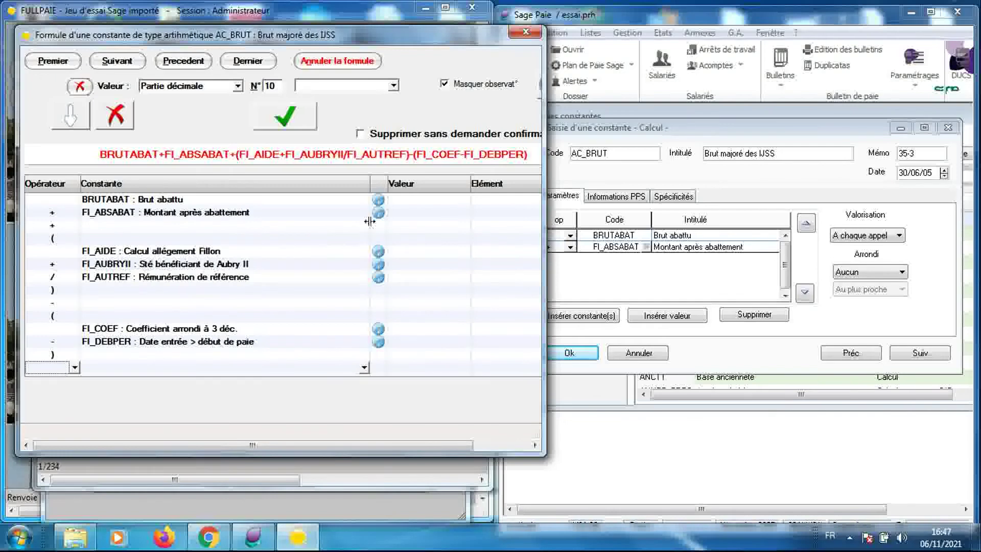
{"action": "left_click_drag", "start_coordinate": [369, 225], "coordinate": [320, 226]}
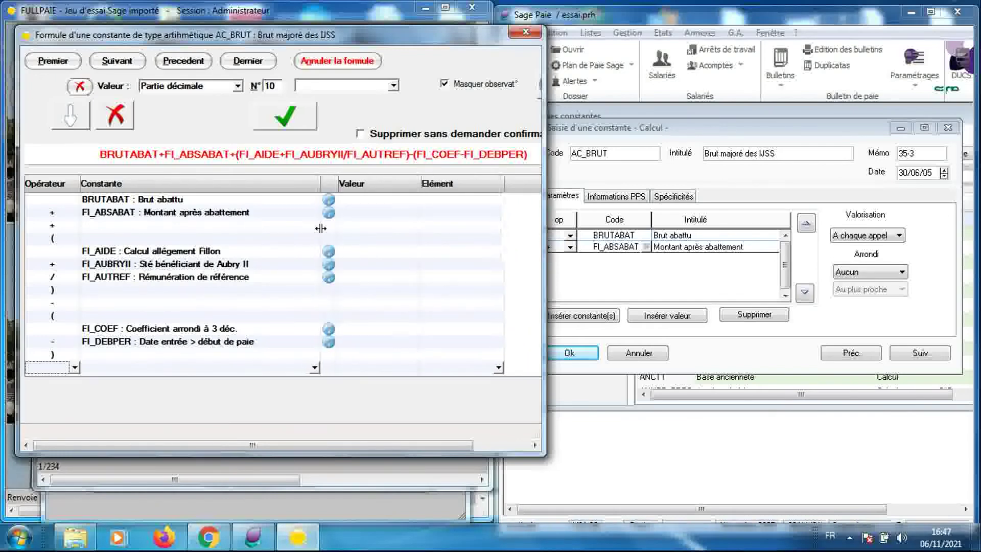
Replace the constant FI_AIDE inside the first parenthesis with the rubric 10 : Salaire mensuel.
{"action": "left_click", "coordinate": [252, 251]}
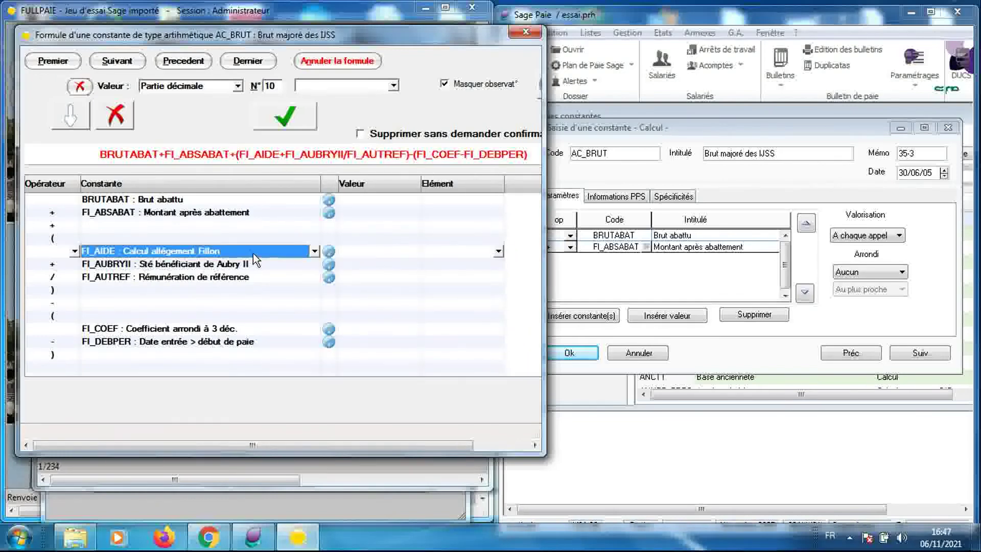
{"action": "left_click", "coordinate": [314, 251]}
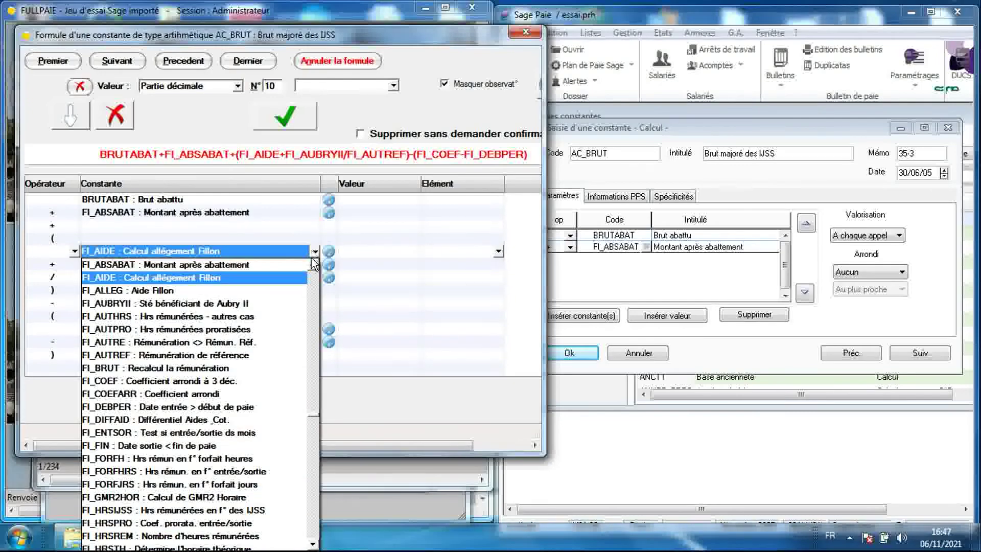
{"action": "left_click", "coordinate": [314, 288]}
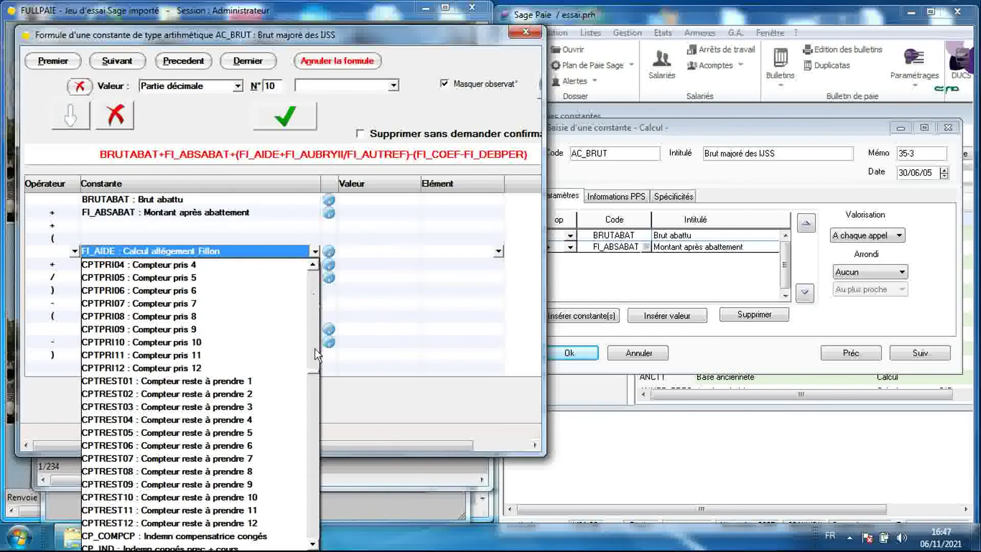
{"action": "left_click_drag", "start_coordinate": [315, 373], "coordinate": [314, 274]}
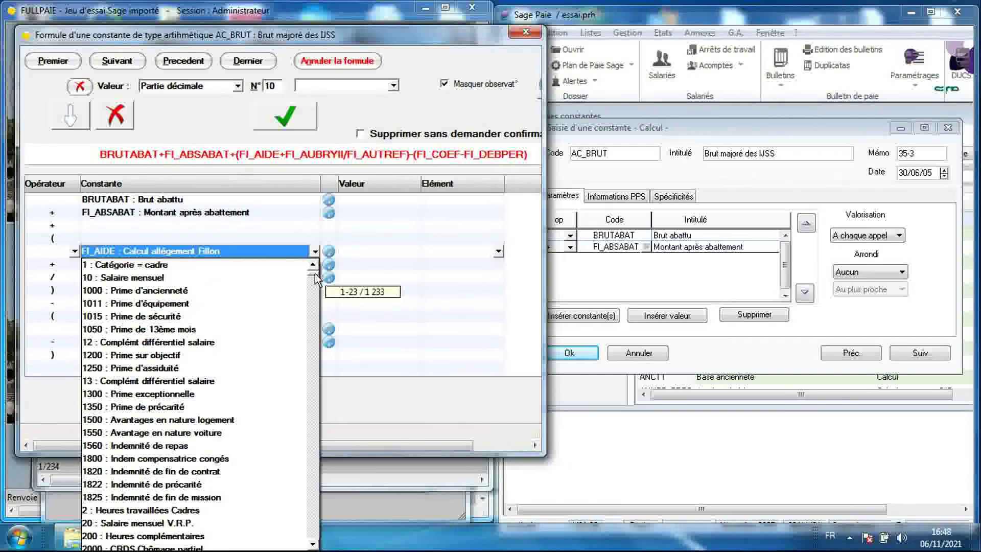
{"action": "left_click_drag", "start_coordinate": [315, 274], "coordinate": [314, 274]}
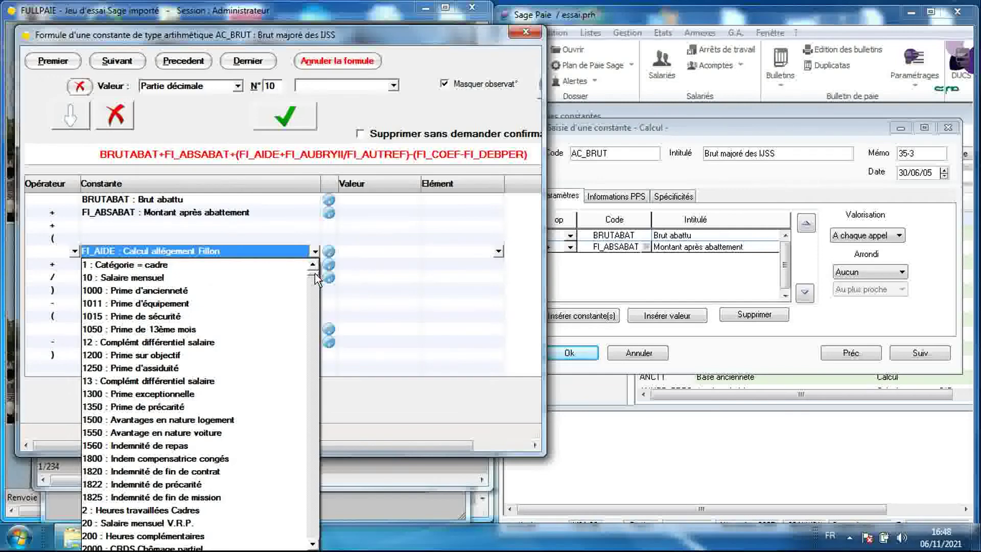
{"action": "left_click", "coordinate": [280, 282]}
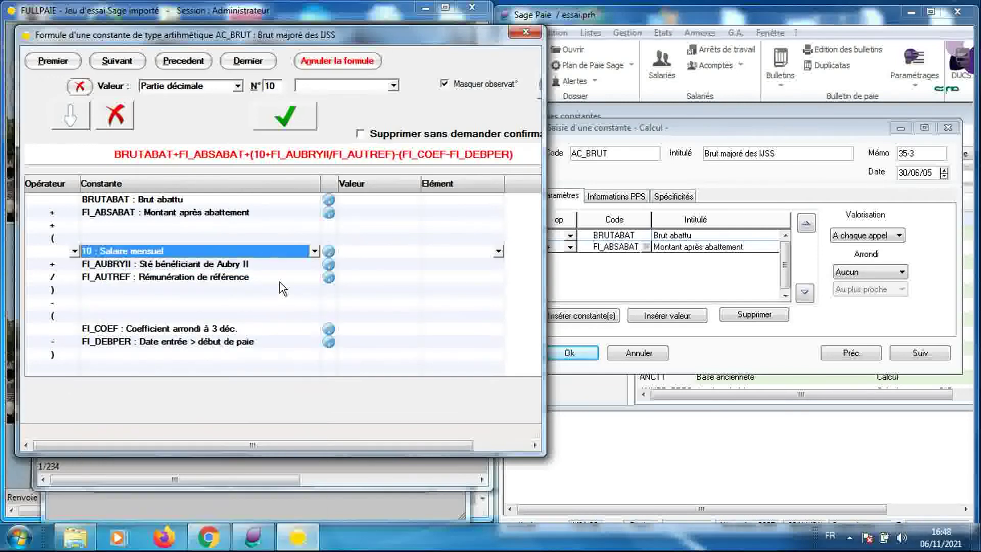
Set the first item inside the first parenthesis to the rubric 3800 : URSSAF Maladie (<=SMIC).
{"action": "left_click", "coordinate": [313, 251]}
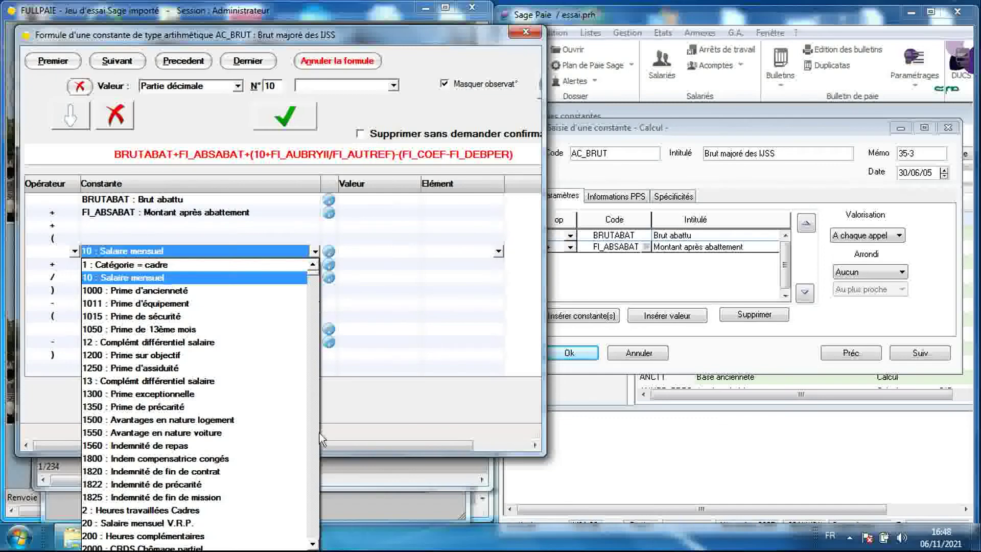
{"action": "left_click", "coordinate": [312, 544]}
{"action": "scroll", "coordinate": [312, 545], "scroll_direction": "down", "scroll_amount": 6}
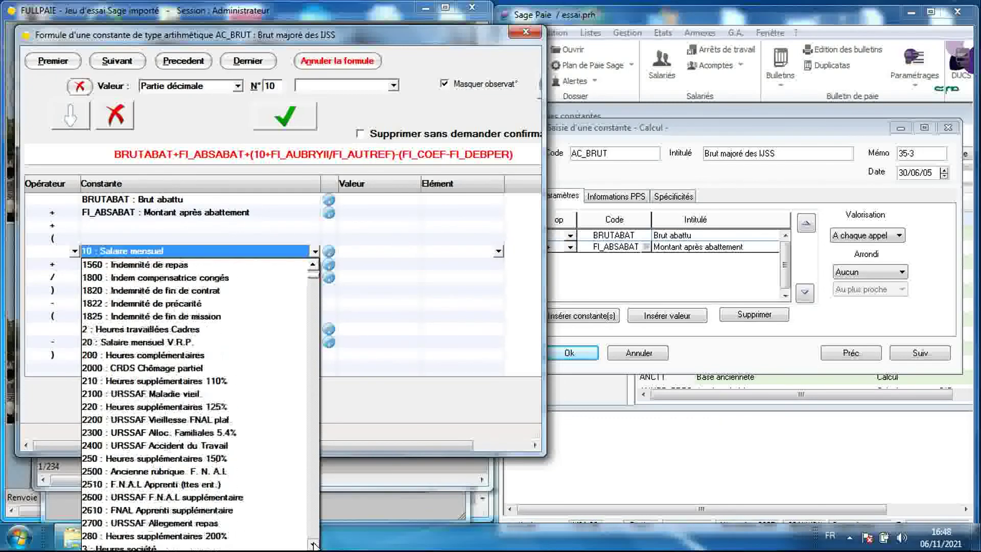
{"action": "left_click", "coordinate": [313, 544]}
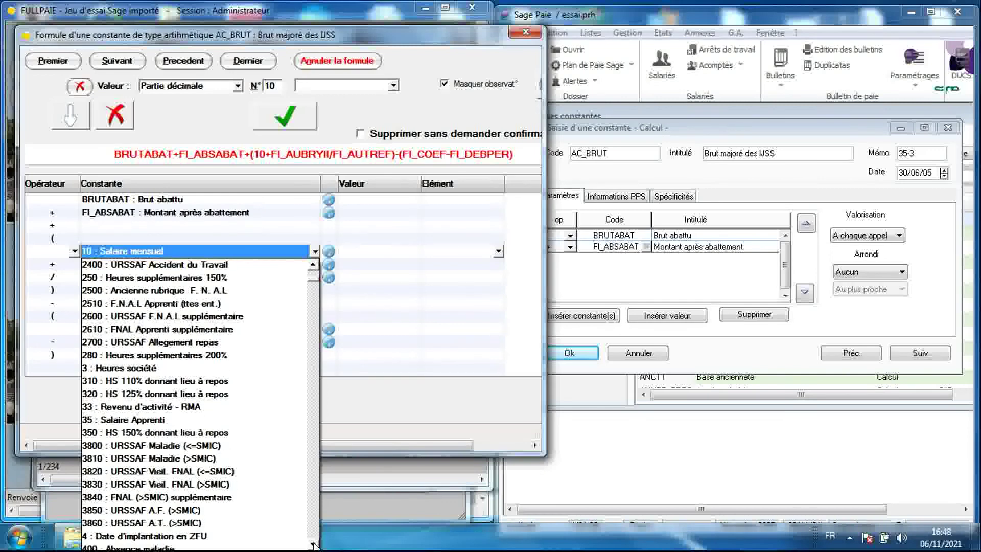
{"action": "left_click", "coordinate": [285, 446]}
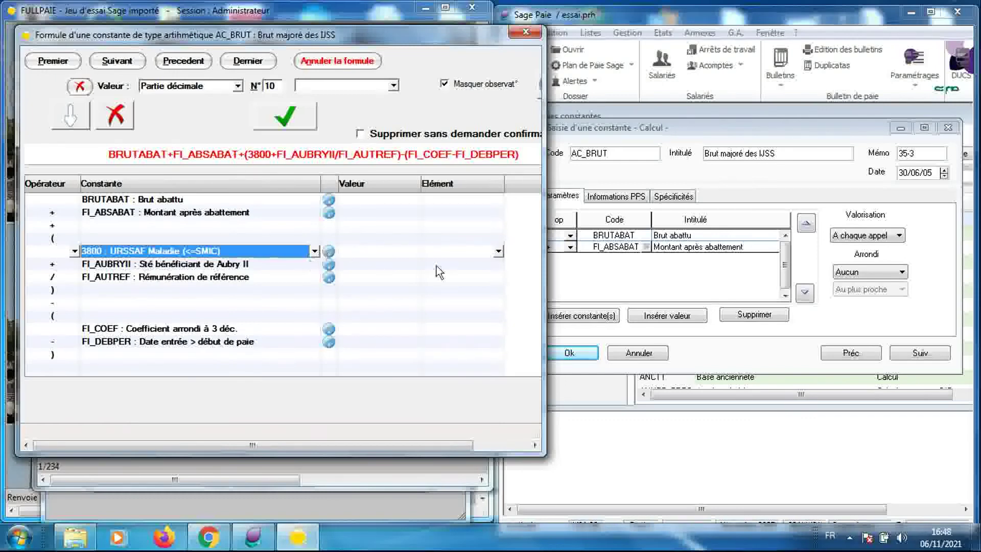
Choose Montant patronal as the element of the 3800 : URSSAF Maladie (<=SMIC) line.
{"action": "left_click", "coordinate": [498, 251]}
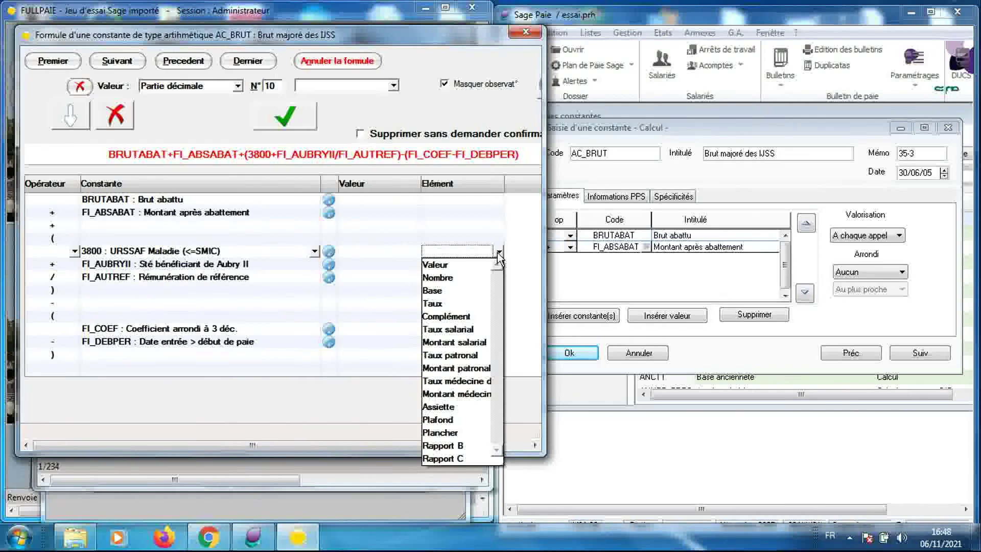
{"action": "left_click", "coordinate": [478, 368]}
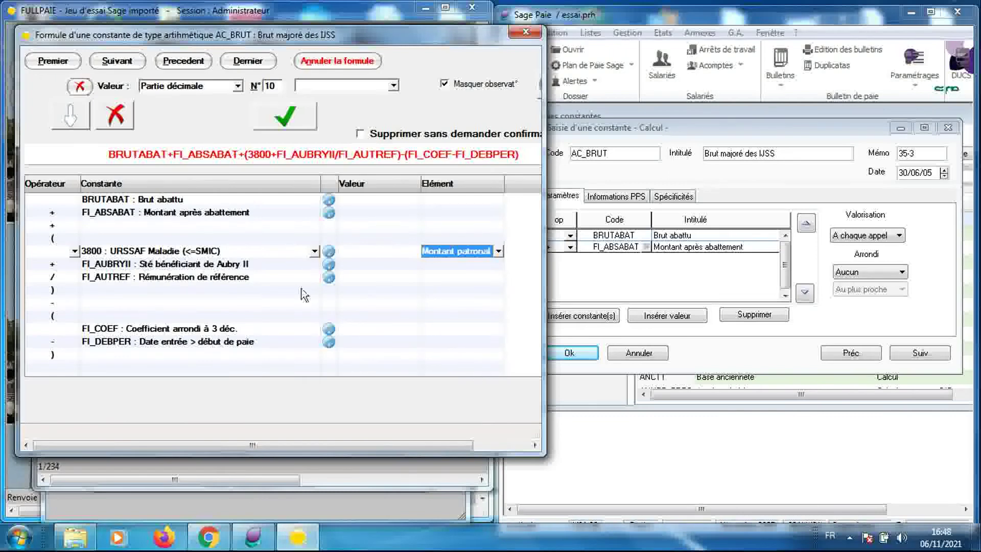
{"action": "left_click", "coordinate": [286, 263]}
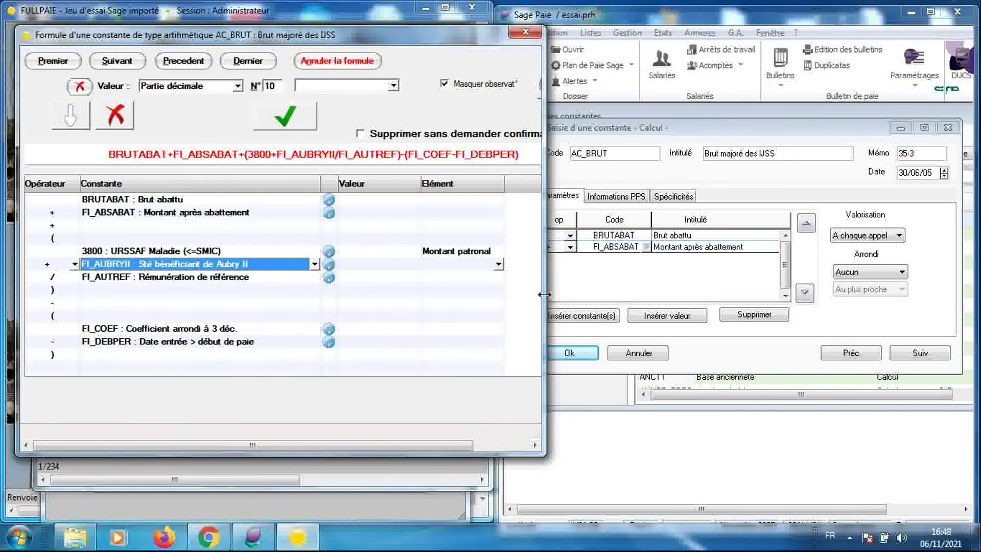
In Sage Paie, browse the constants available for the FI_ABSABAT line from the start of the list, and close the list.
{"action": "left_click", "coordinate": [616, 249]}
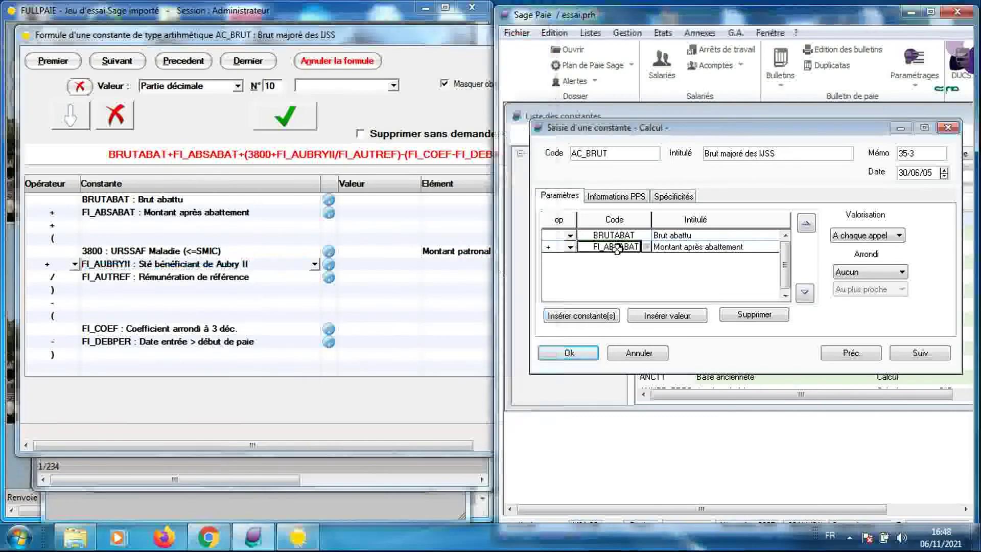
{"action": "left_click", "coordinate": [647, 248]}
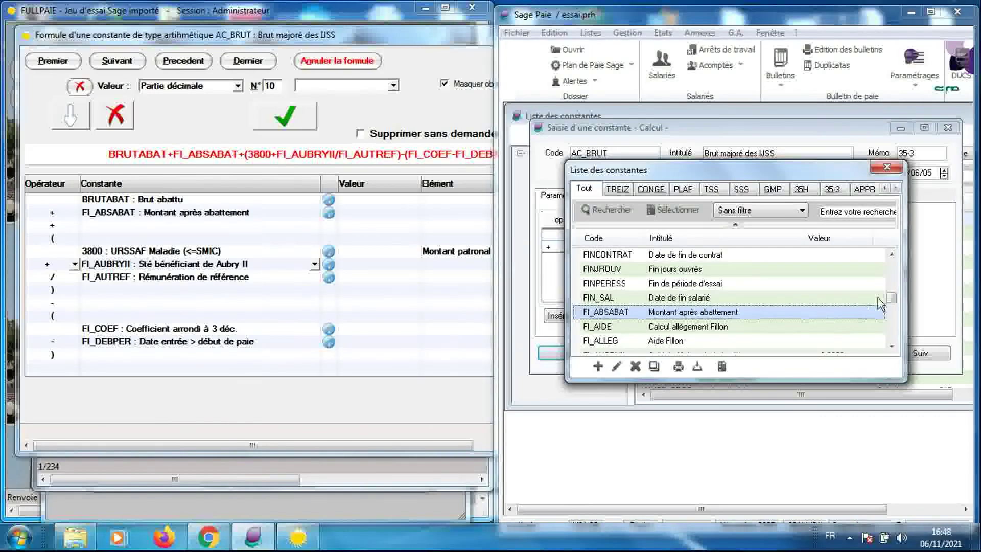
{"action": "left_click_drag", "start_coordinate": [891, 298], "coordinate": [890, 229]}
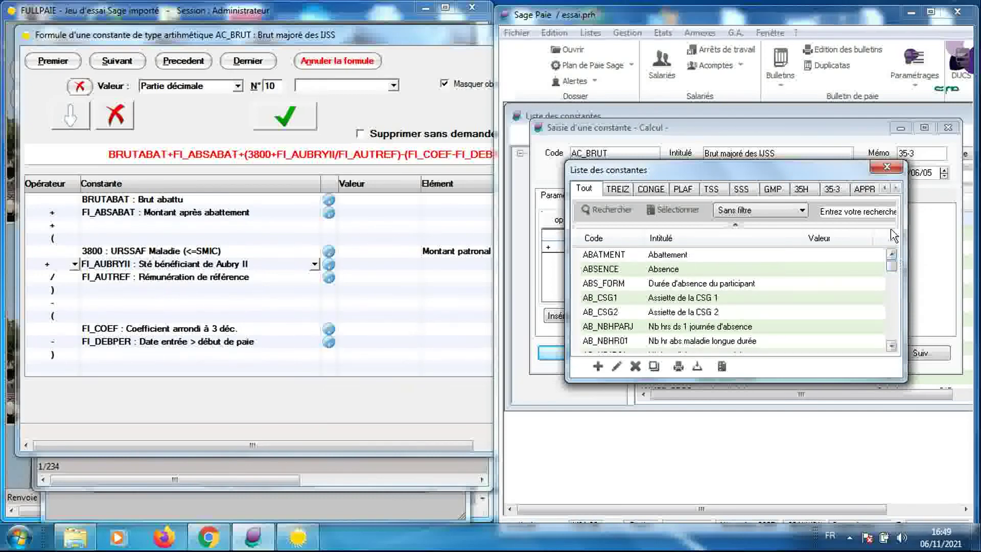
{"action": "left_click", "coordinate": [885, 168]}
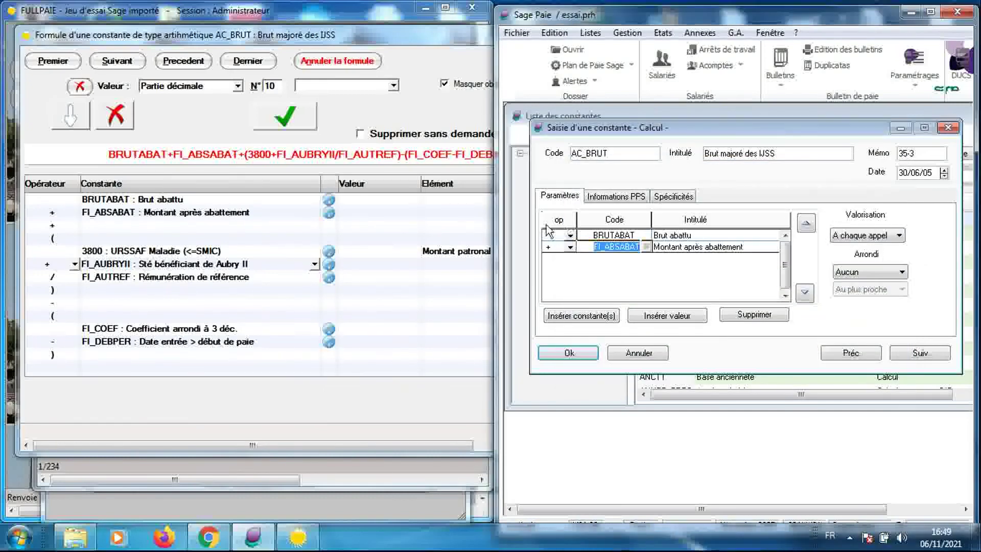
Switch back to FULLPAIE and review the items selectable for the 3800 : URSSAF Maladie (<=SMIC) line without changing it.
{"action": "left_click", "coordinate": [252, 249]}
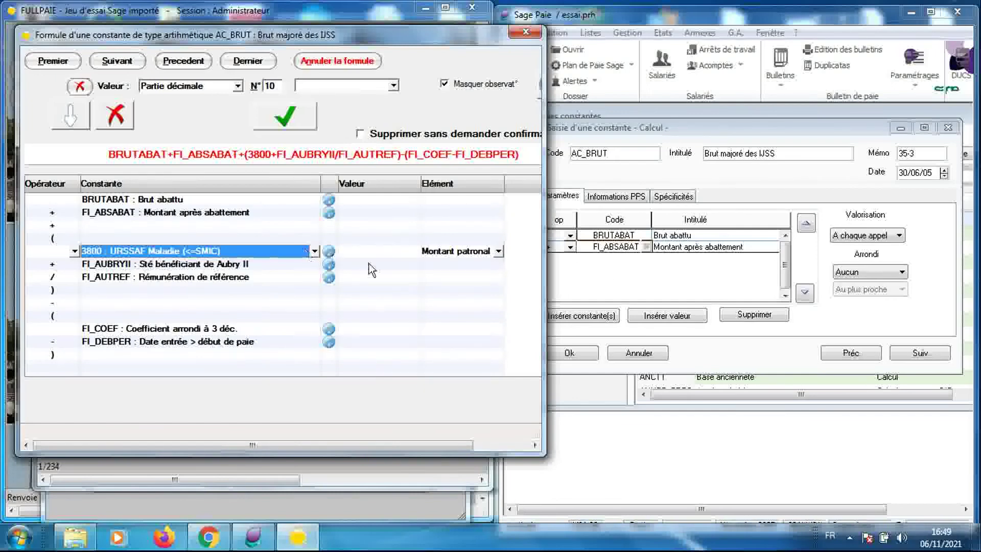
{"action": "left_click", "coordinate": [731, 177]}
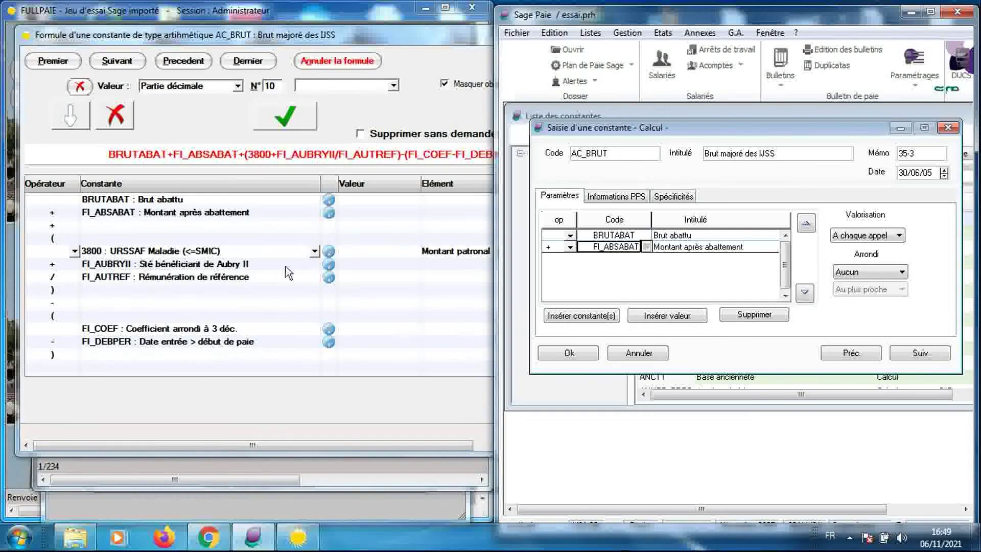
{"action": "left_click", "coordinate": [311, 252]}
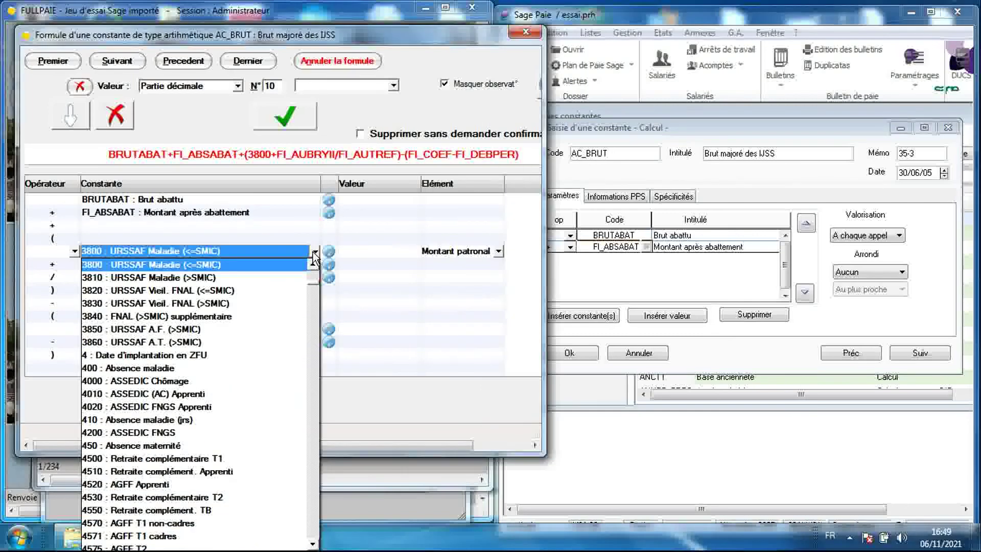
{"action": "left_click", "coordinate": [313, 252]}
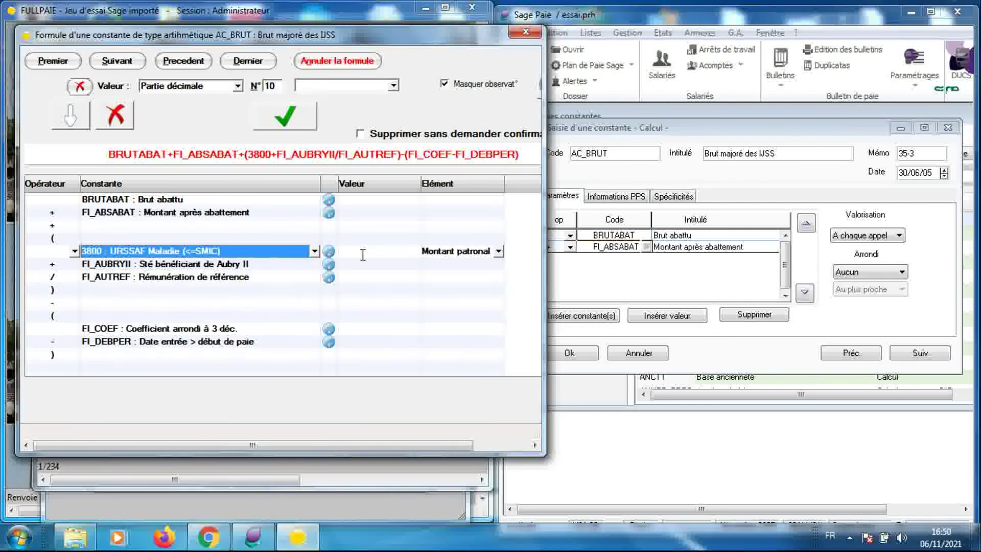
Switch to Sage Paie and view the operators available for the FI_ABSABAT line of AC_BRUT.
{"action": "left_click", "coordinate": [293, 327]}
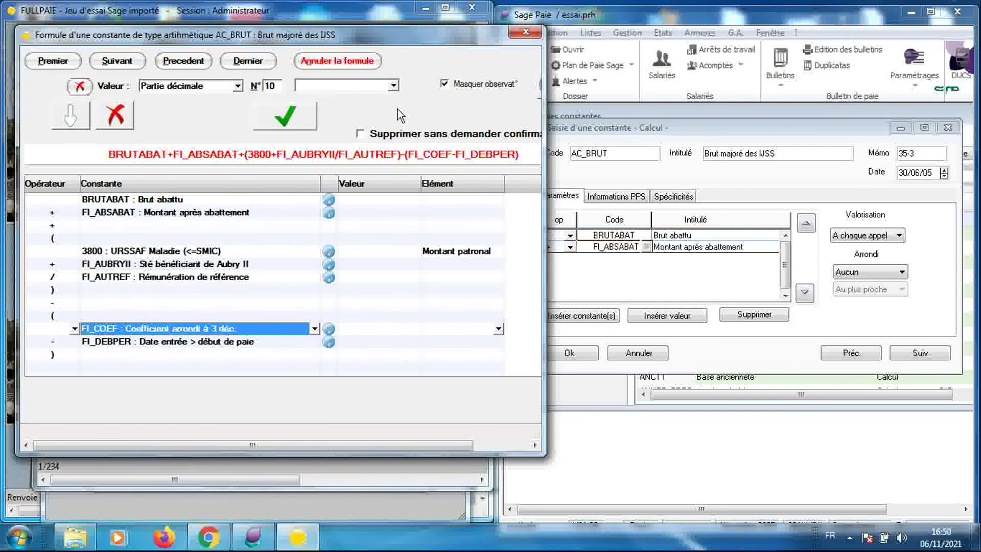
{"action": "left_click", "coordinate": [605, 170]}
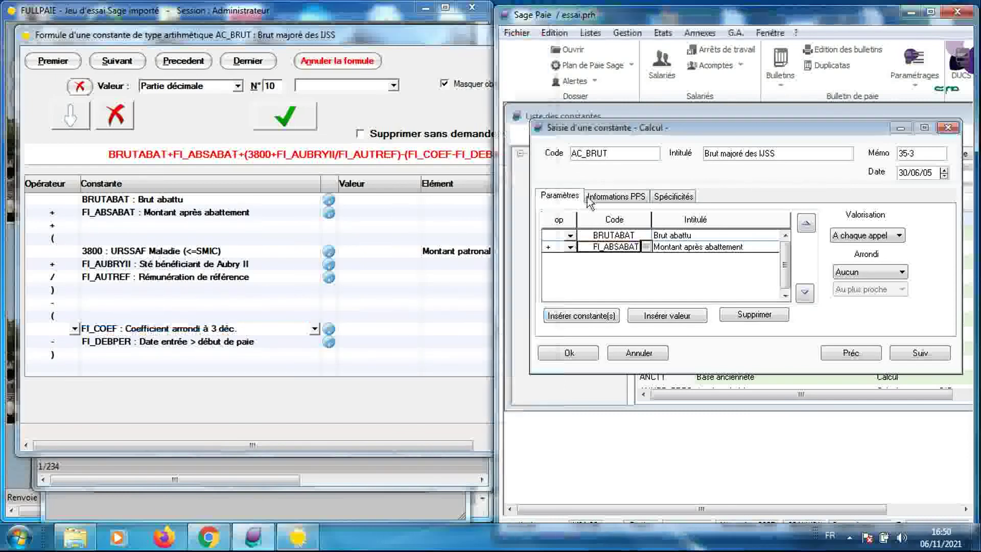
{"action": "left_click", "coordinate": [571, 247]}
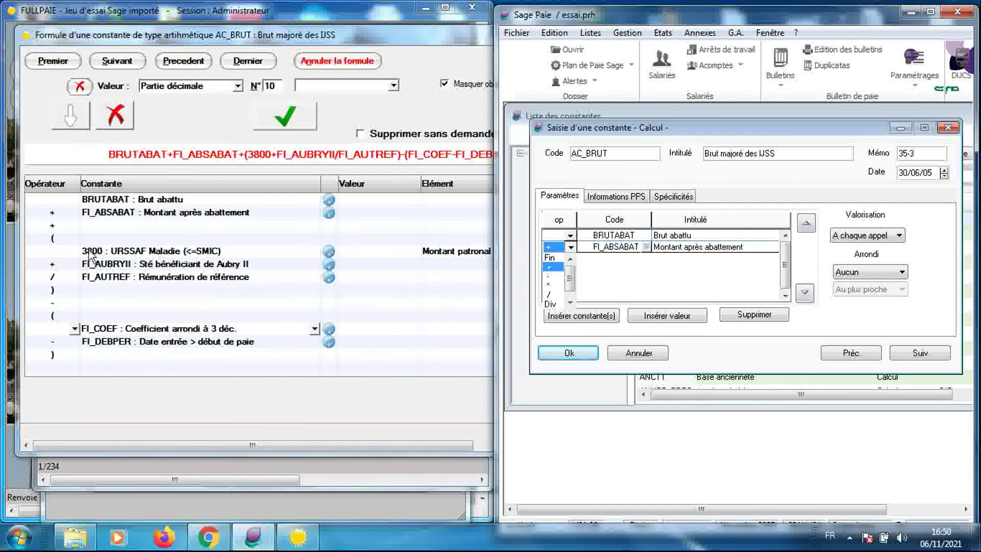
Switch to FULLPAIE to view the operators available for the FI_ABSABAT line, and compare the 3800 rubric line with Sage Paie's FI_ABSABAT line.
{"action": "left_click", "coordinate": [72, 213]}
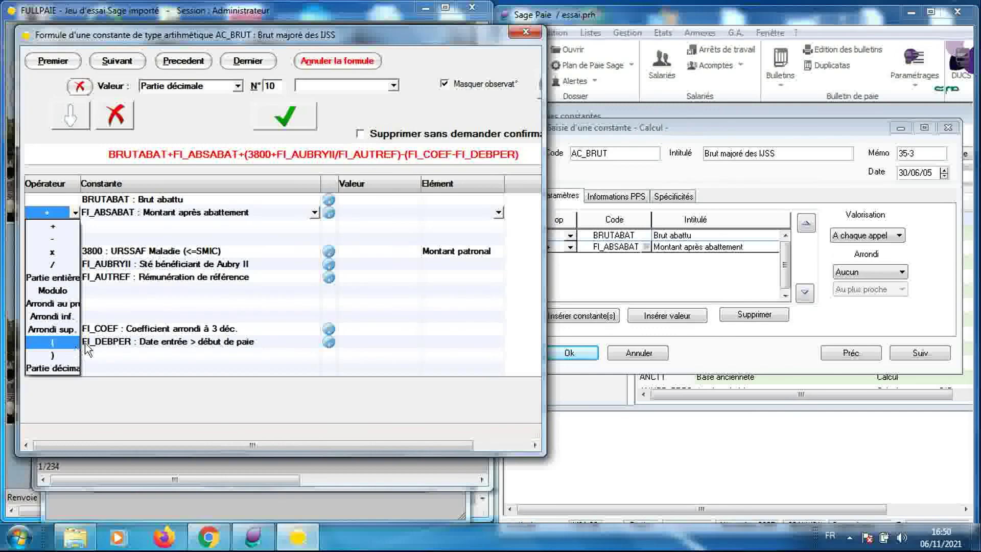
{"action": "left_click", "coordinate": [154, 333]}
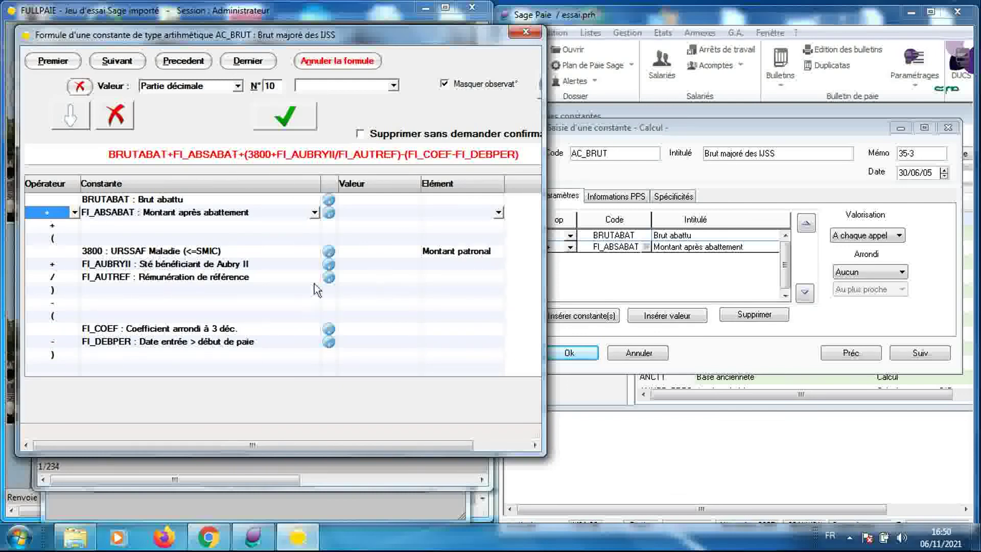
{"action": "left_click", "coordinate": [217, 252]}
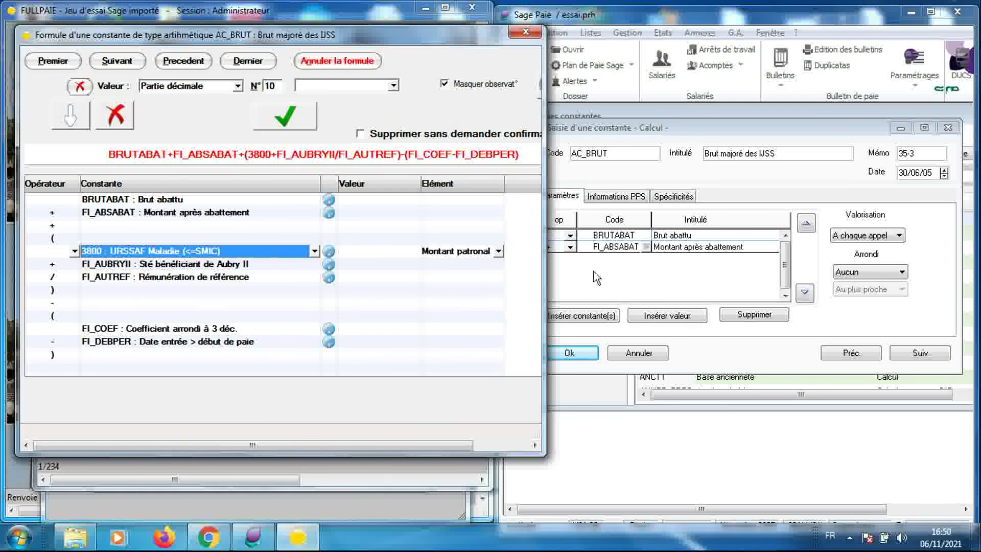
{"action": "left_click", "coordinate": [622, 247]}
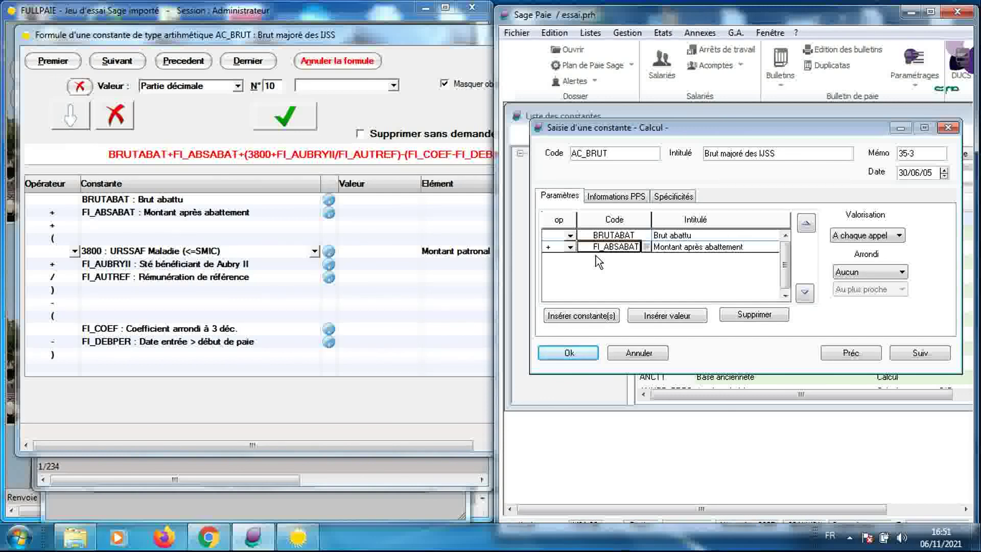
Switch back to FULLPAIE and narrow the AC_BRUT formula window to fit beside the Sage Paie constant dialog.
{"action": "left_click", "coordinate": [384, 114]}
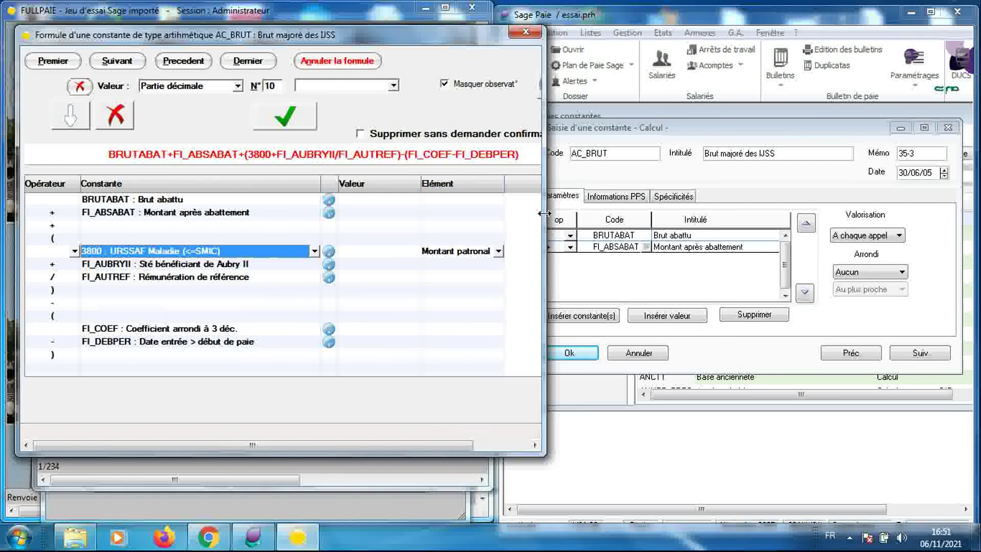
{"action": "left_click_drag", "start_coordinate": [545, 213], "coordinate": [495, 217]}
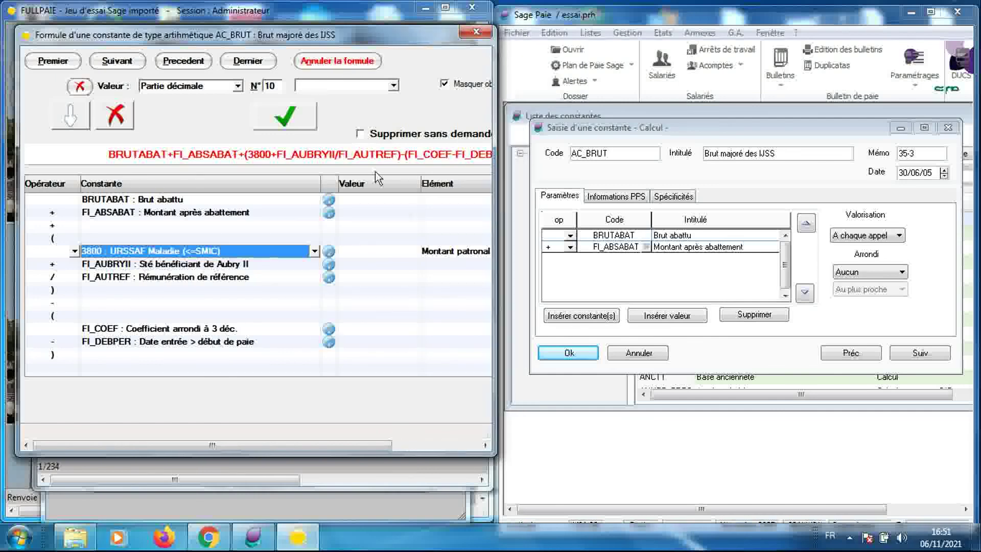